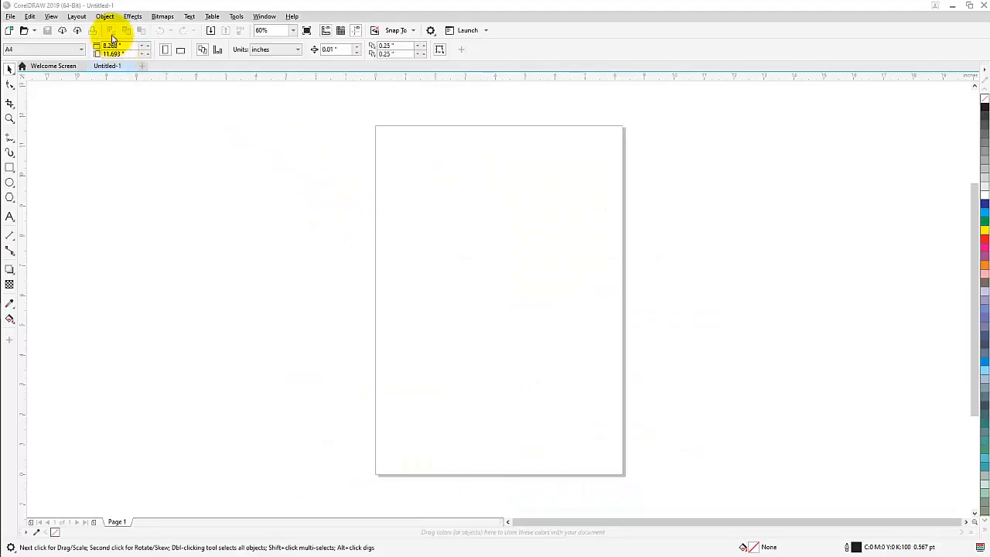
click(133, 17)
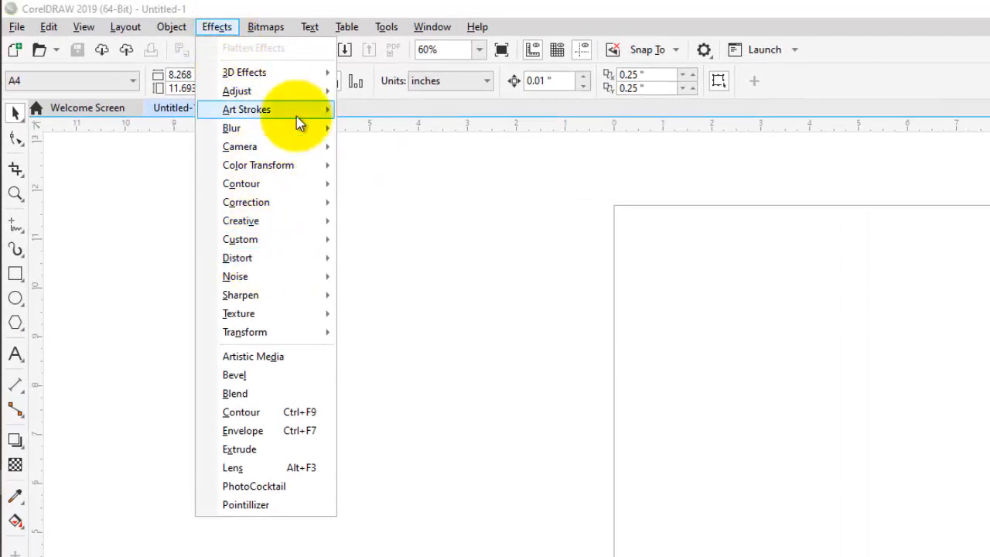
mouse_move(303, 115)
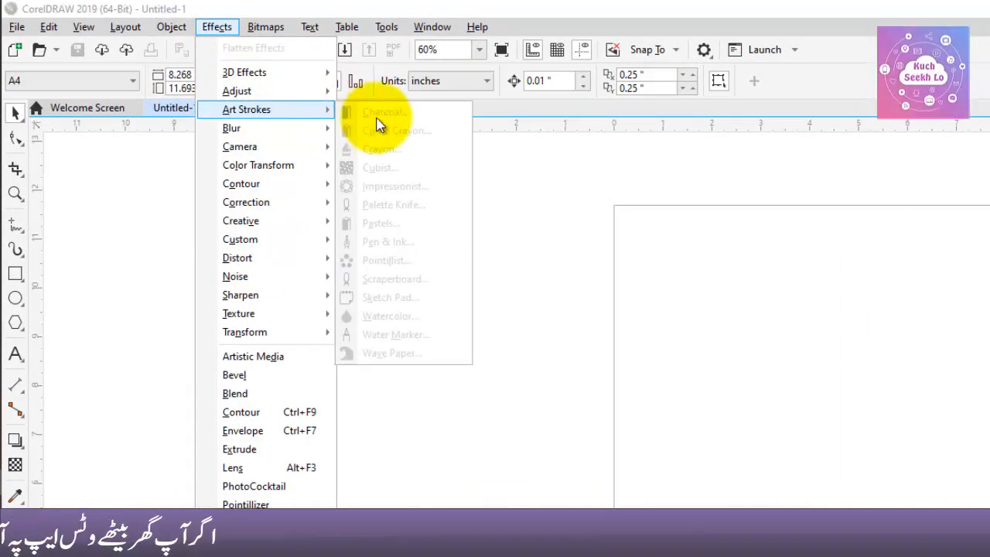
click(798, 402)
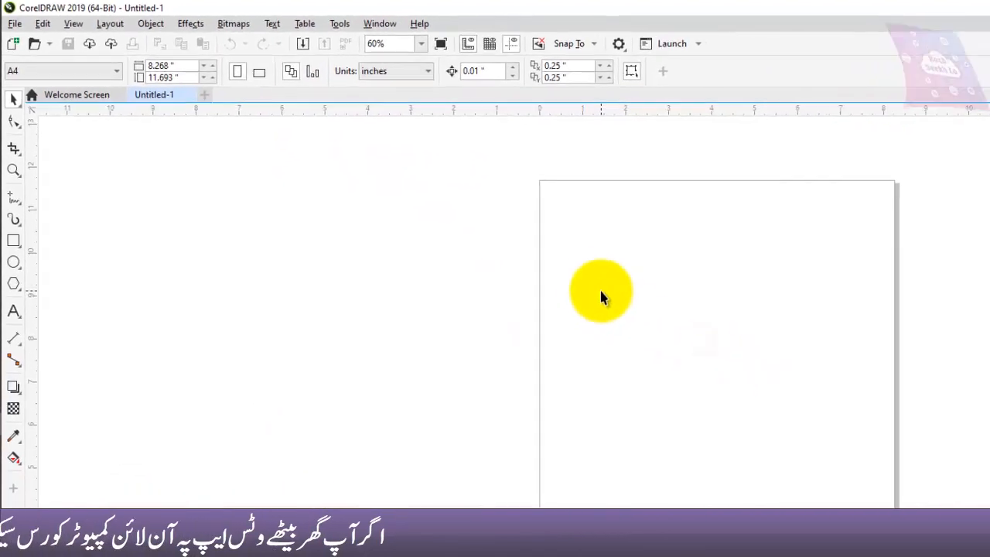
Import the bear picture named 1 from the Illustrator CC folder and place it on the page
right_click(601, 296)
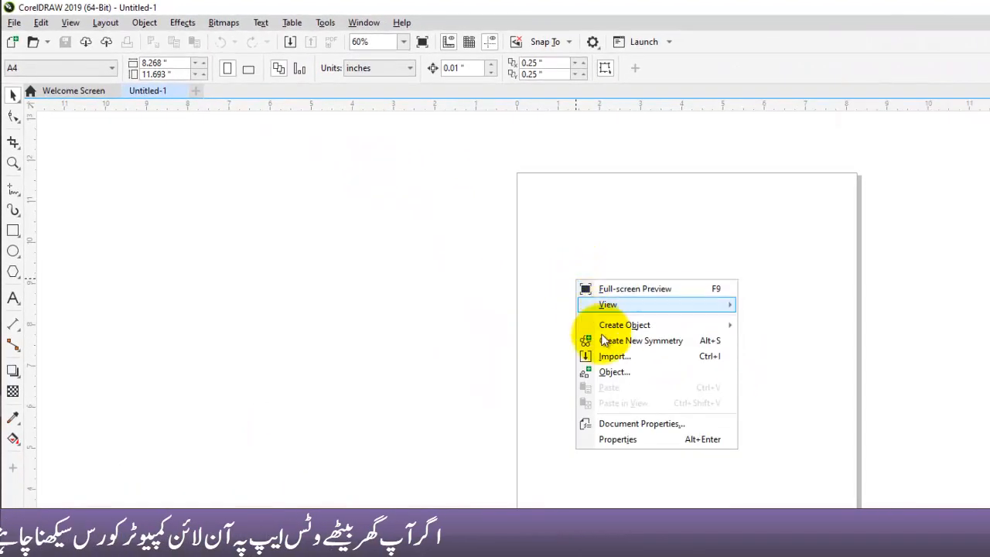
click(633, 371)
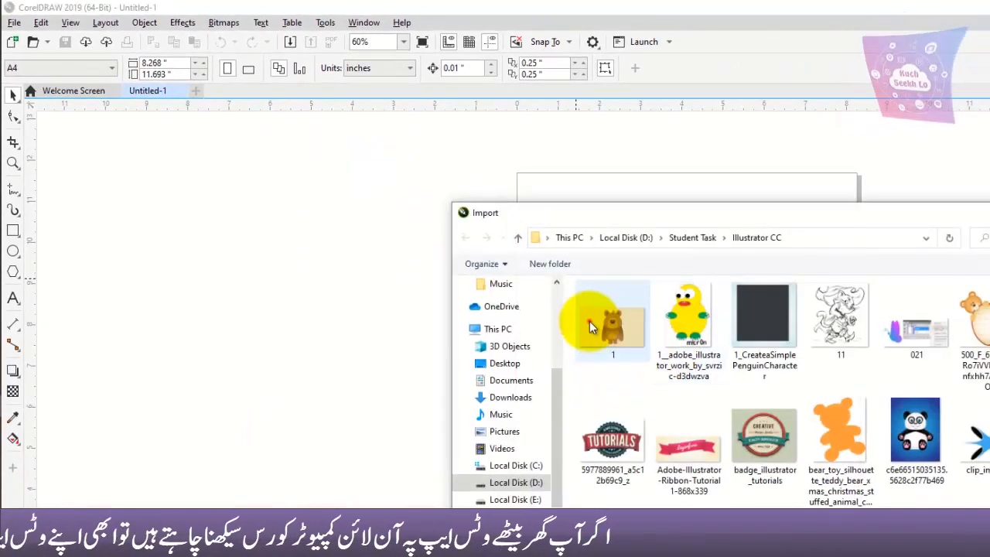
double_click(589, 321)
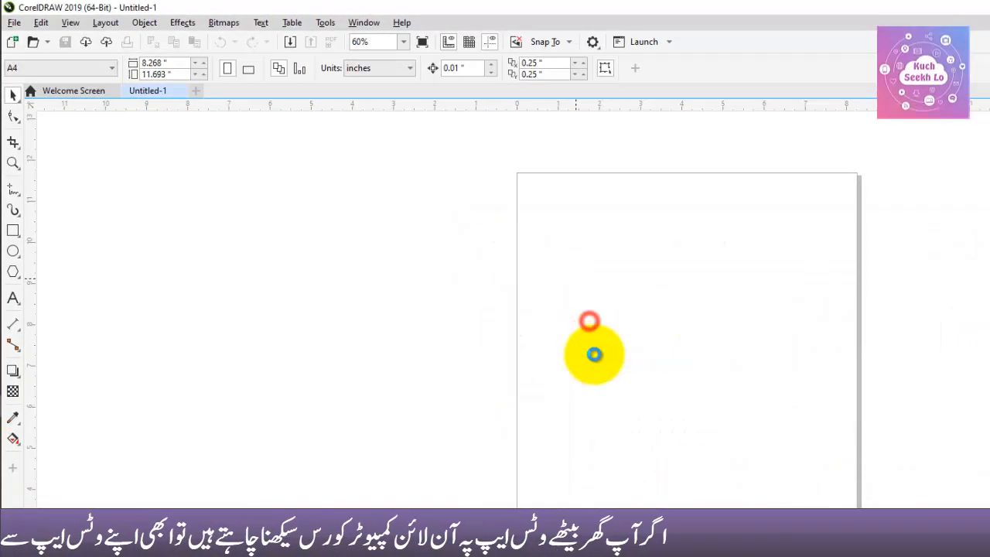
click(562, 290)
drag(735, 399, 678, 376)
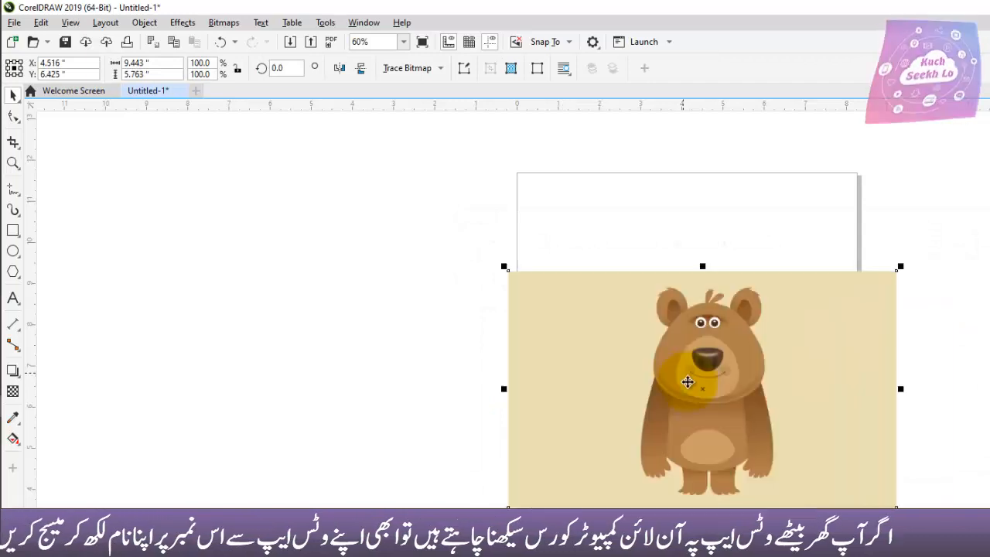
Try the Charcoal art stroke on the bear bitmap with size 5 and edge 1, and discard it
click(183, 23)
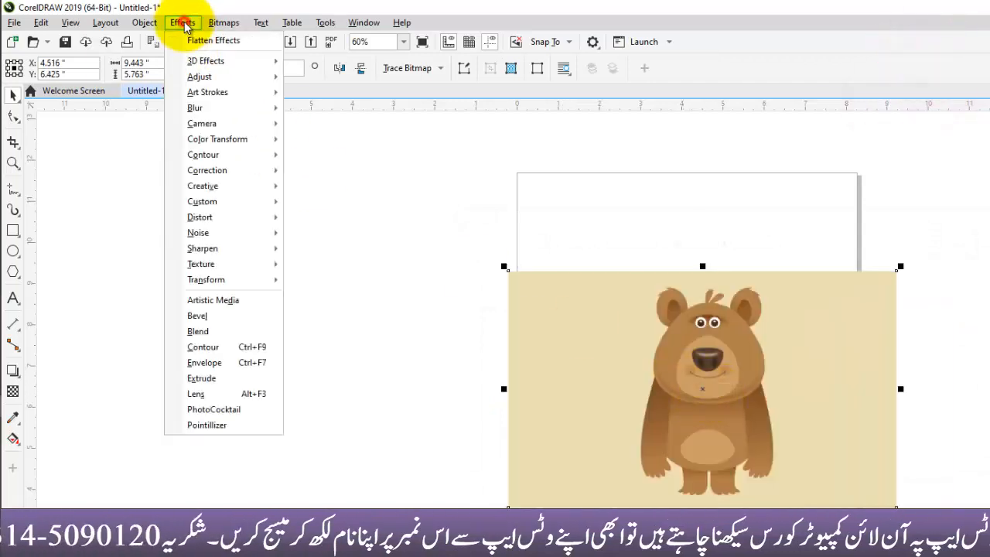
mouse_move(239, 92)
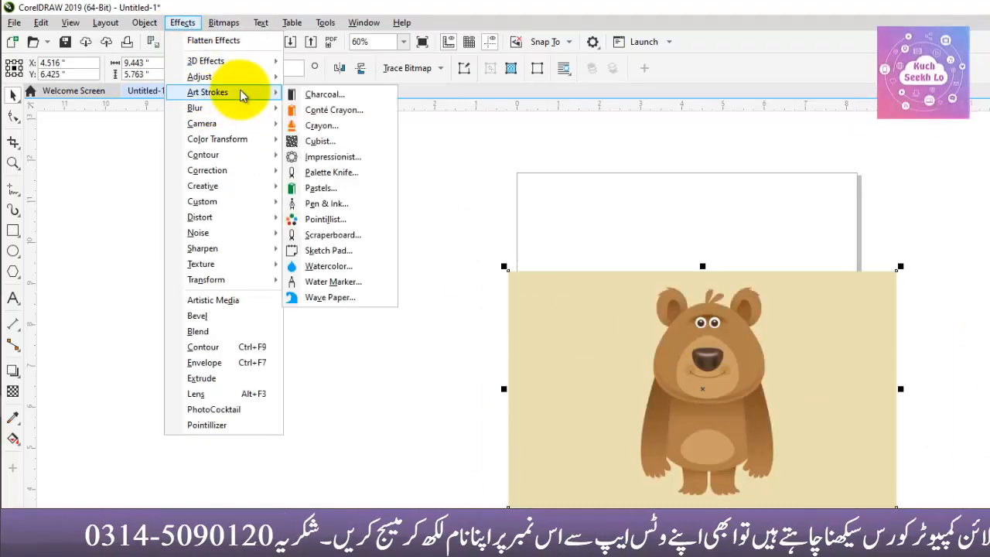
click(354, 98)
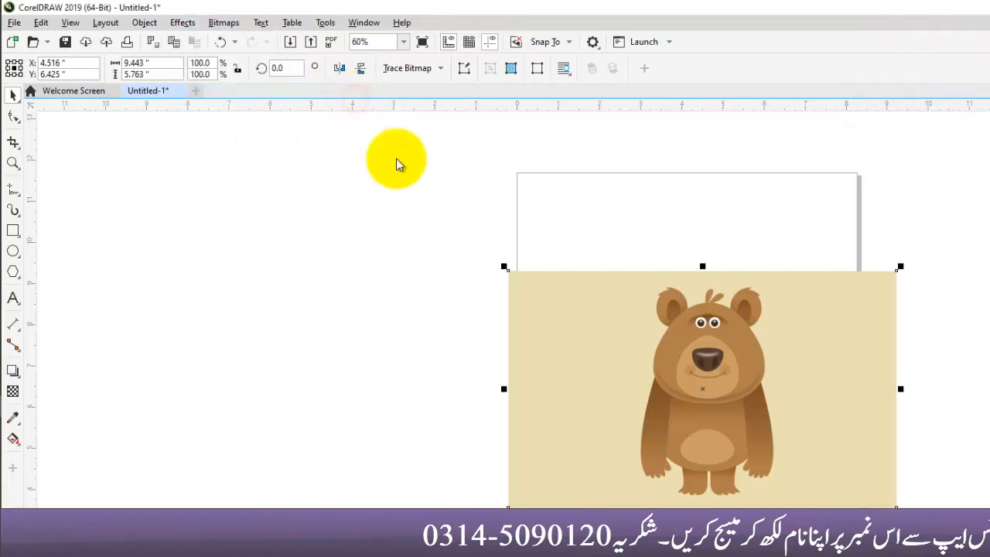
drag(699, 336, 455, 311)
drag(509, 325, 408, 298)
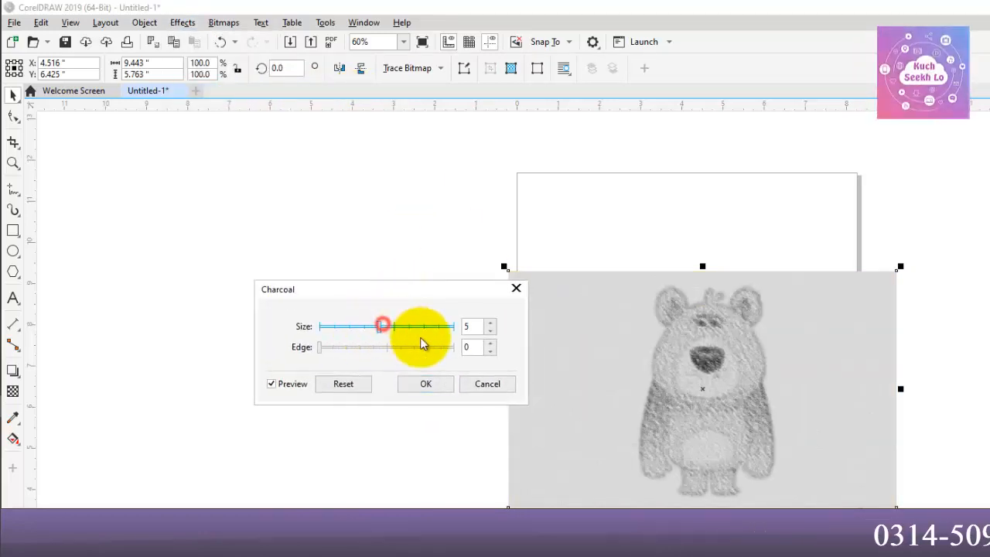
drag(332, 347, 336, 350)
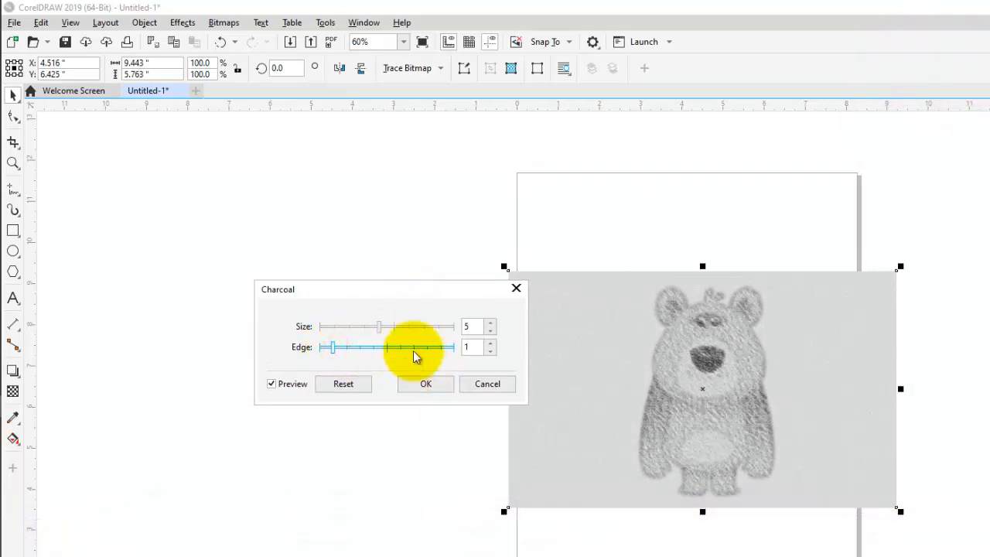
click(485, 383)
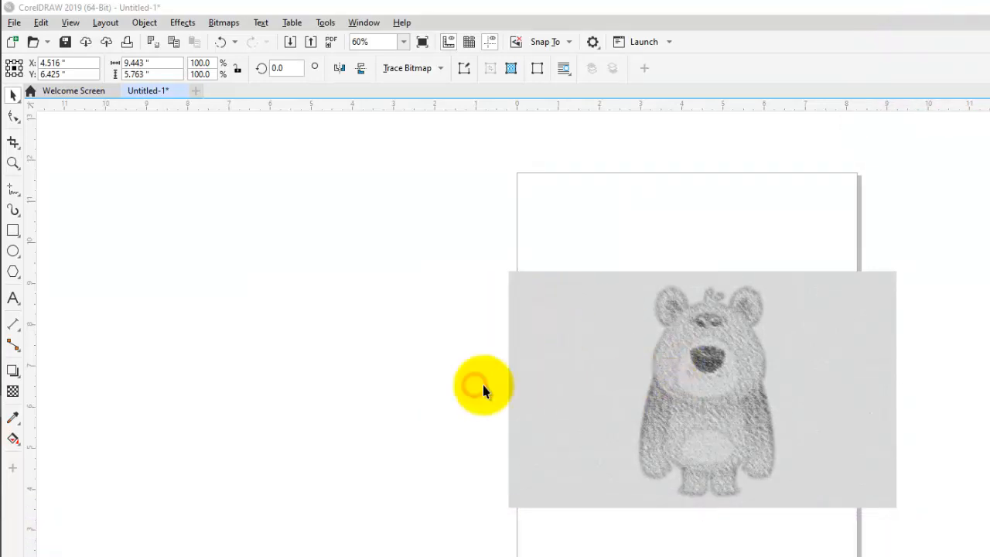
Try the Conté Crayon art stroke on the bear bitmap, toggling the black, white and orange conté colors
click(182, 23)
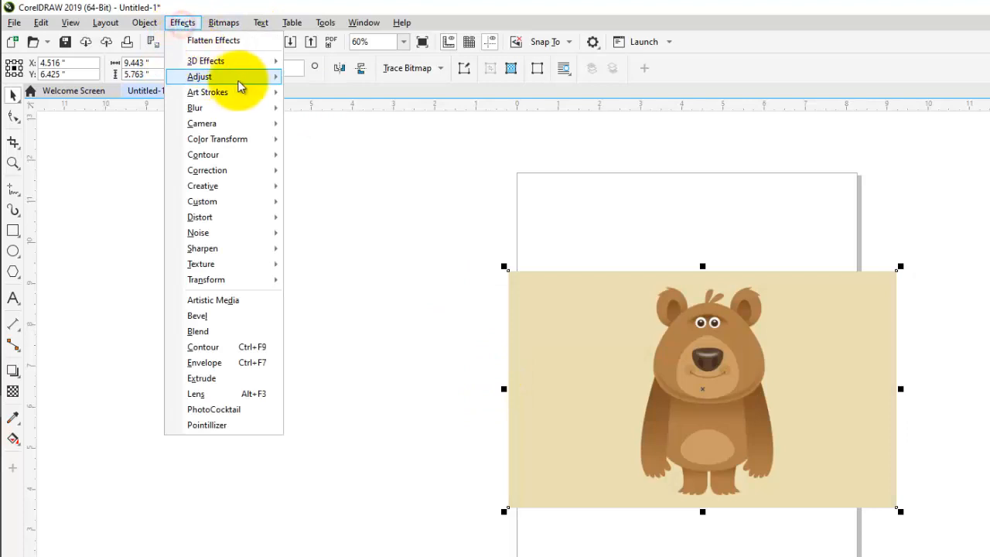
mouse_move(261, 96)
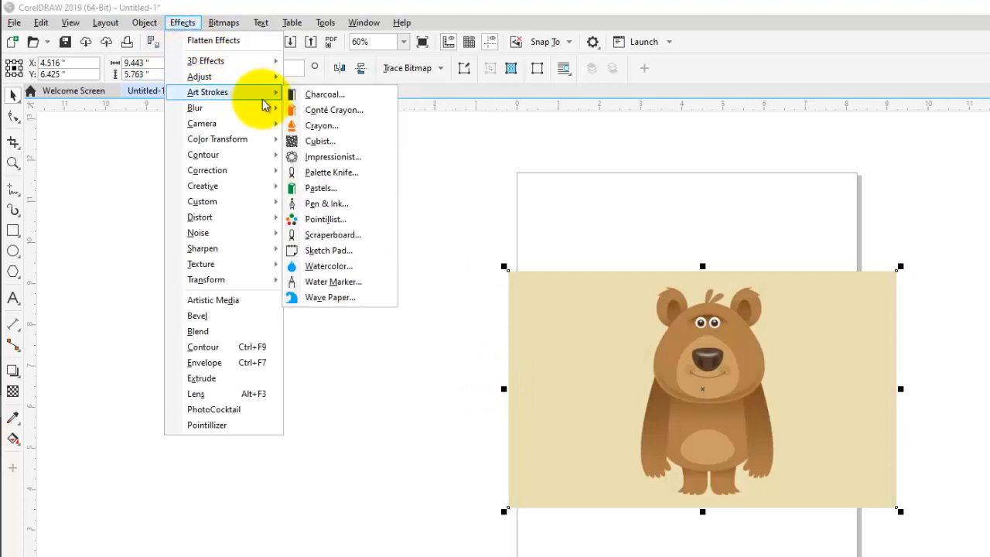
click(366, 114)
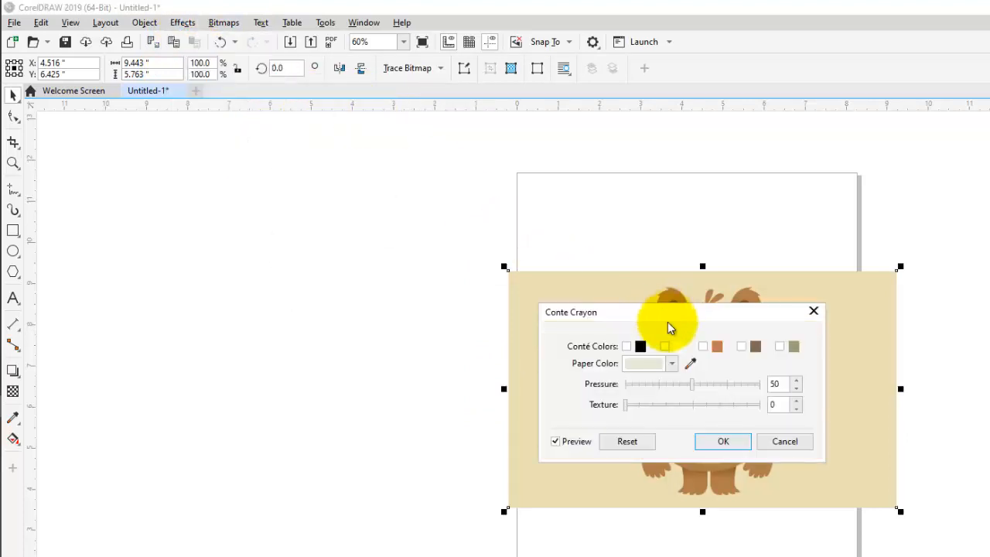
drag(656, 317, 357, 287)
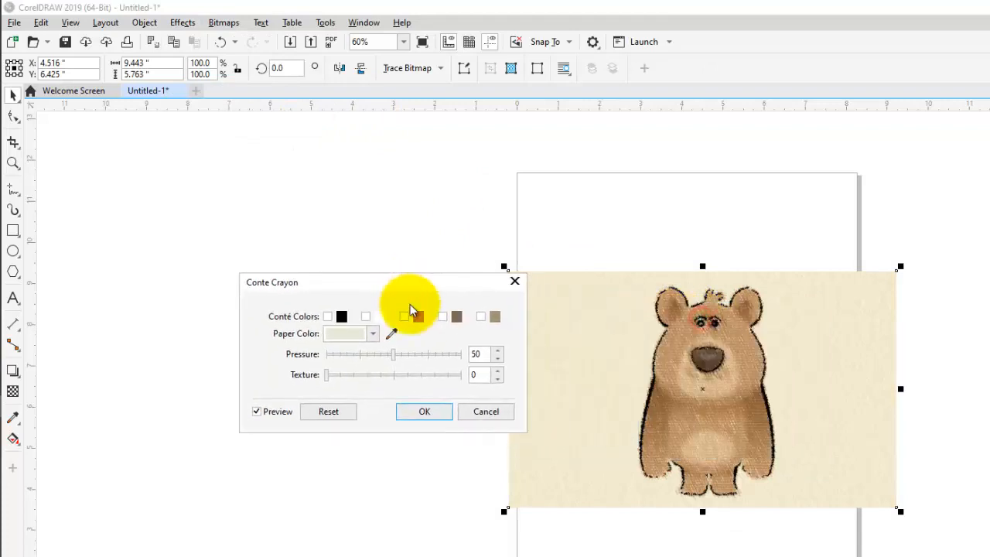
click(326, 316)
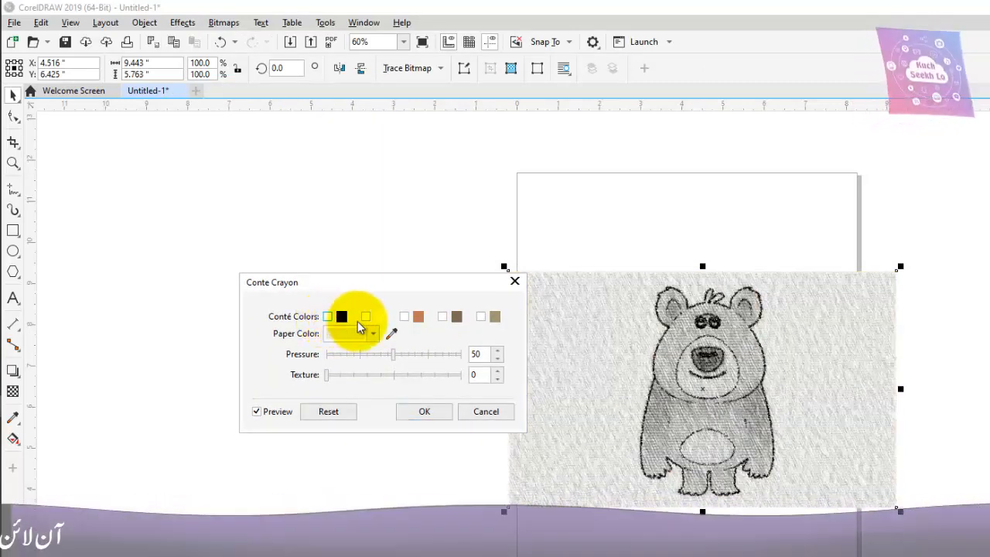
click(376, 320)
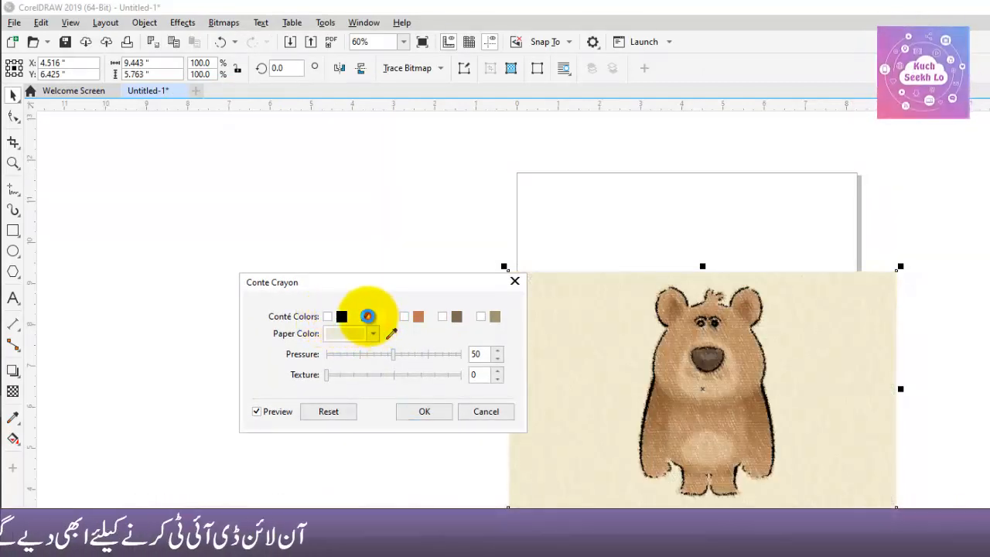
click(370, 316)
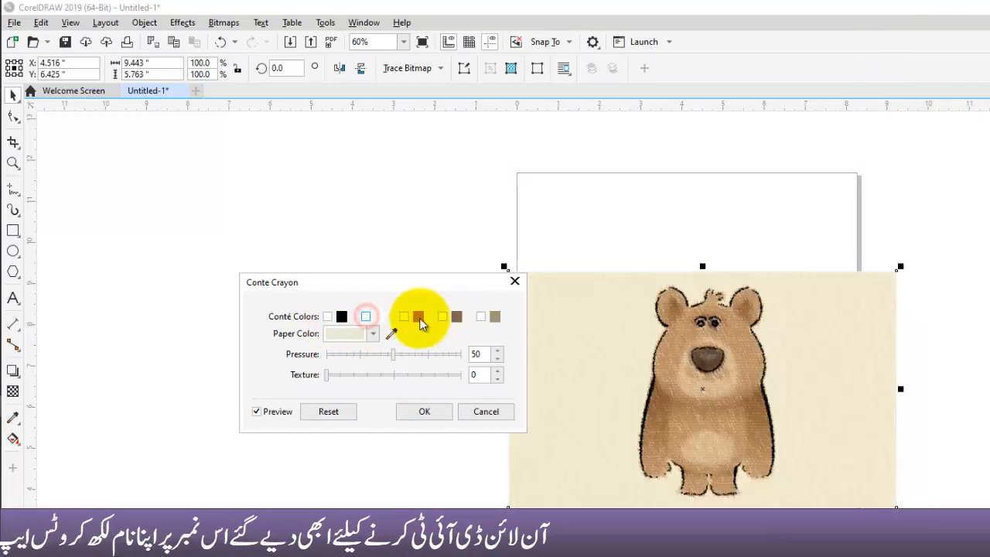
click(403, 316)
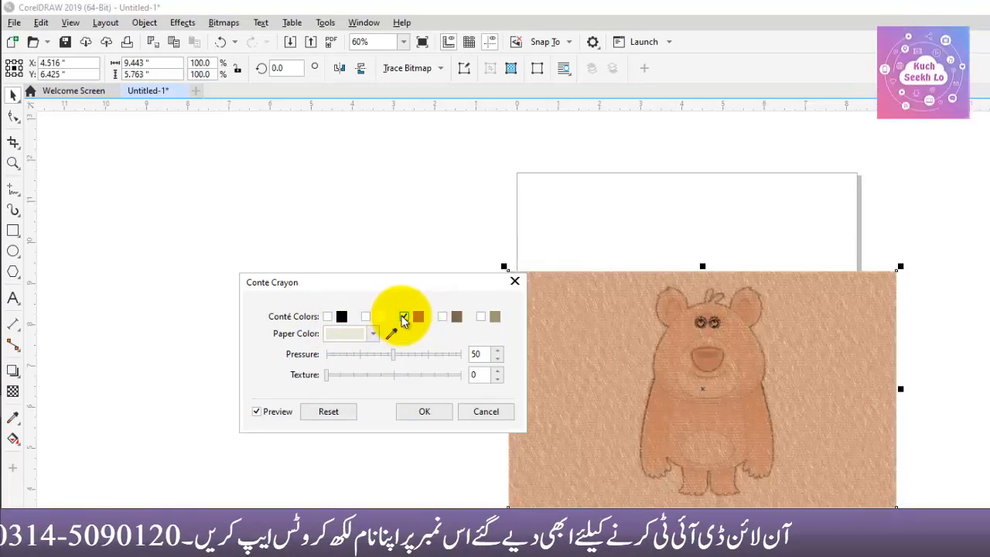
click(404, 317)
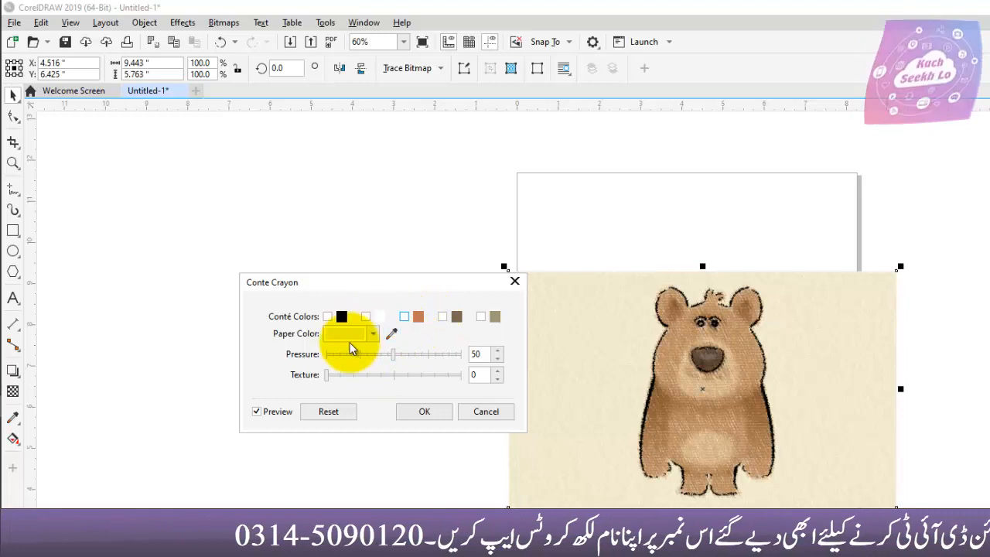
Try an olive-yellow paper color and a pressure of 39 for Conté Crayon, and discard the effect
click(348, 334)
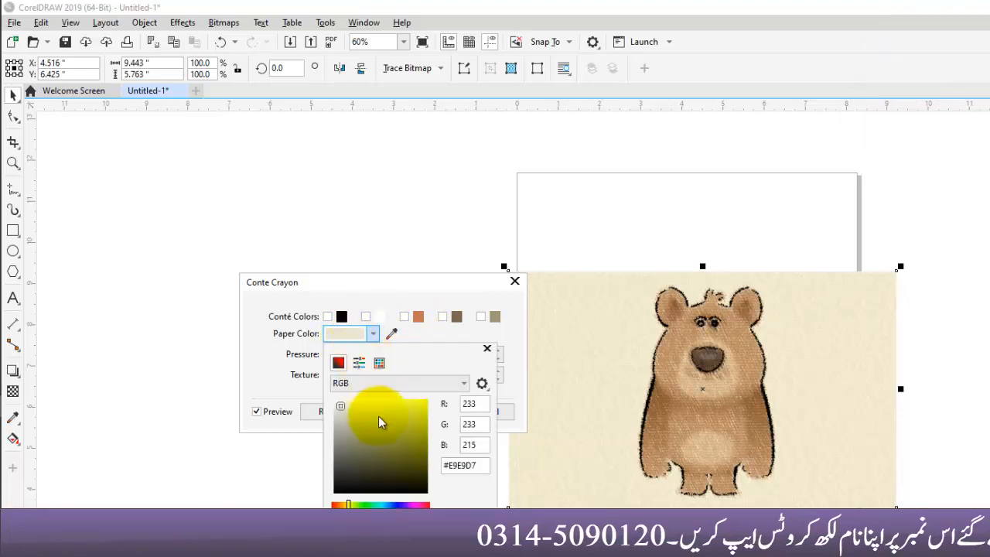
click(378, 421)
click(349, 338)
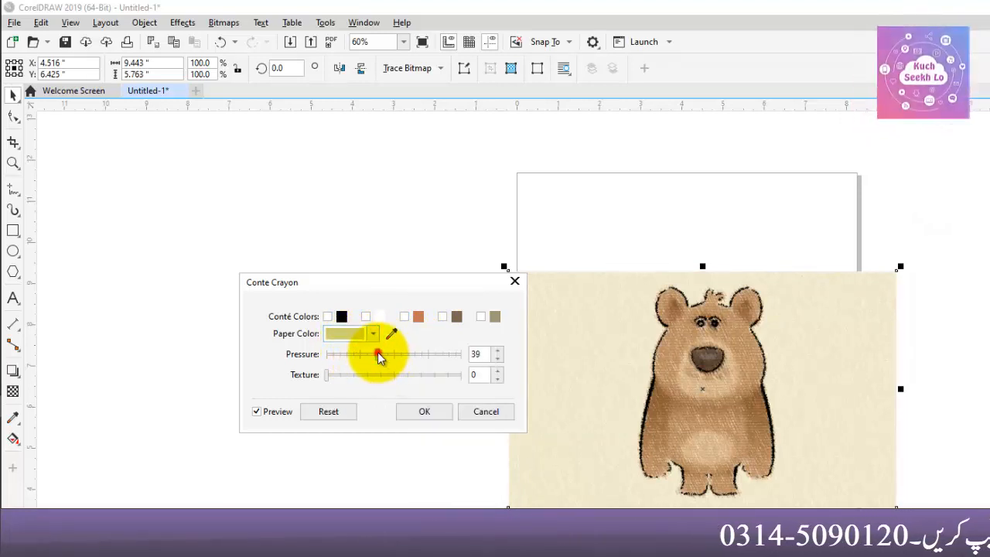
click(471, 408)
Try the Crayon art stroke on the bear bitmap with size 10, and discard it
click(183, 24)
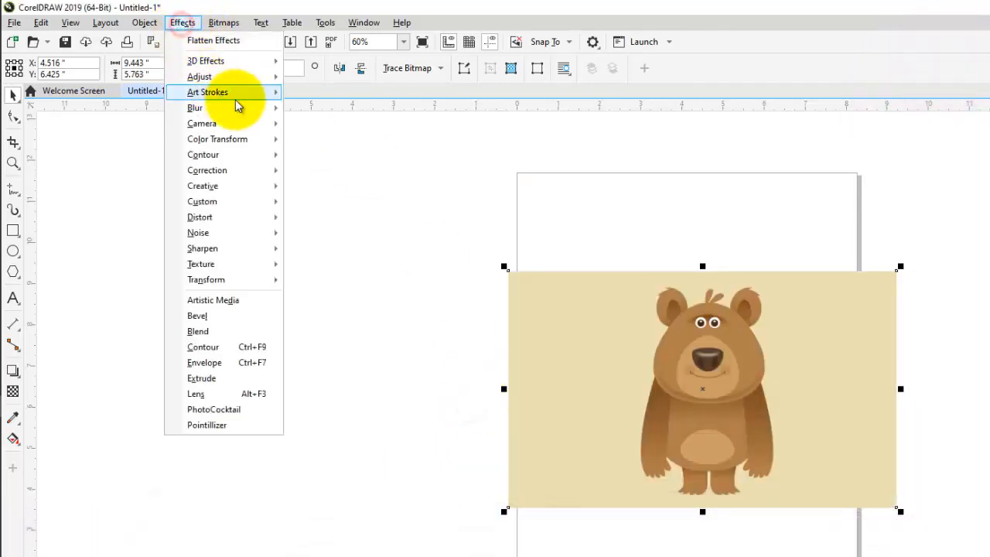
mouse_move(236, 94)
click(342, 126)
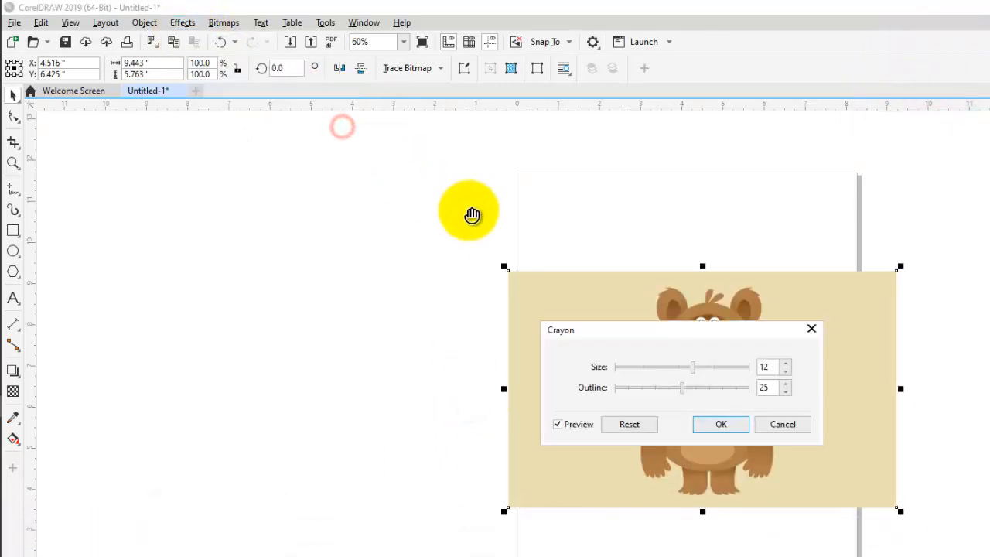
drag(634, 333, 343, 285)
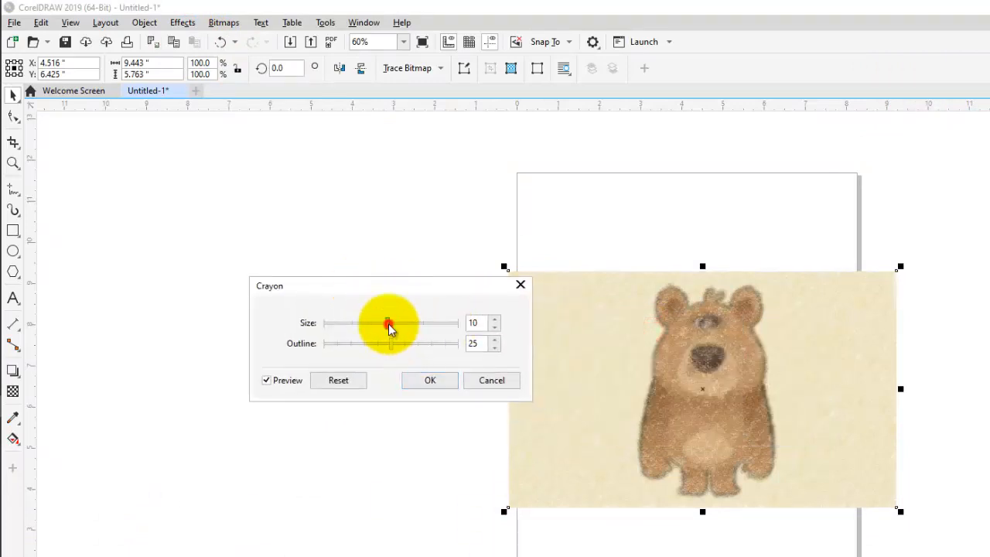
click(497, 379)
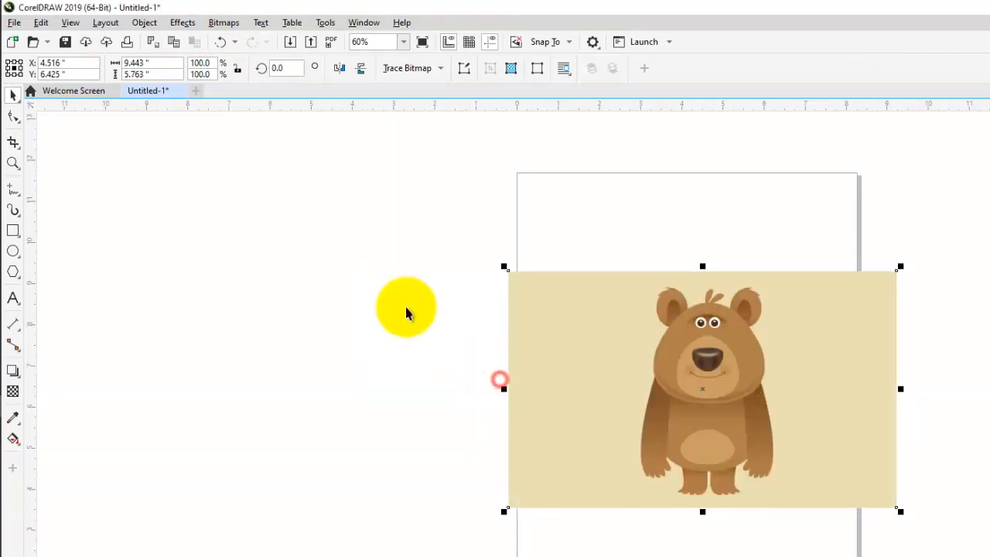
Preview the Cubist art stroke on the bear bitmap with its preset settings, and discard it
click(181, 23)
mouse_move(240, 83)
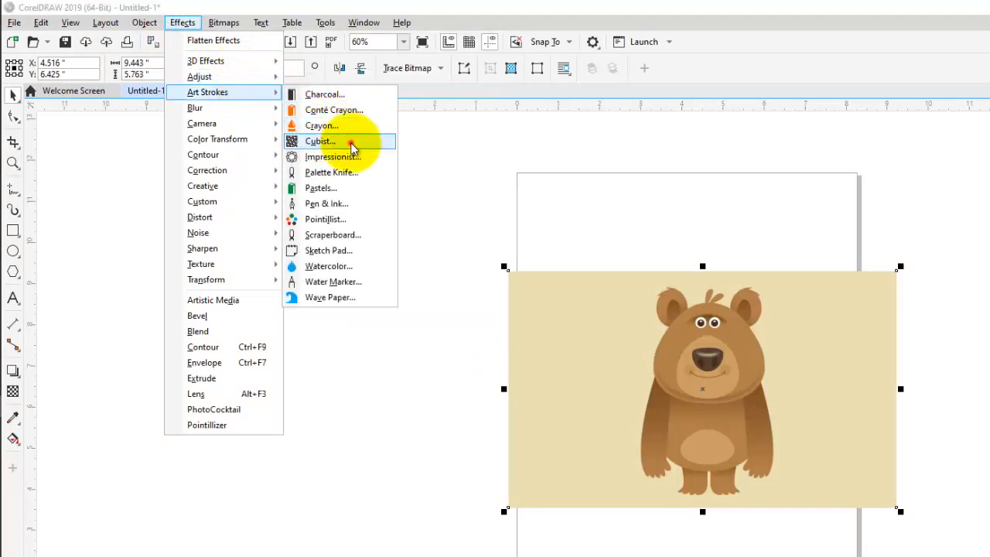
click(351, 145)
drag(647, 320, 394, 298)
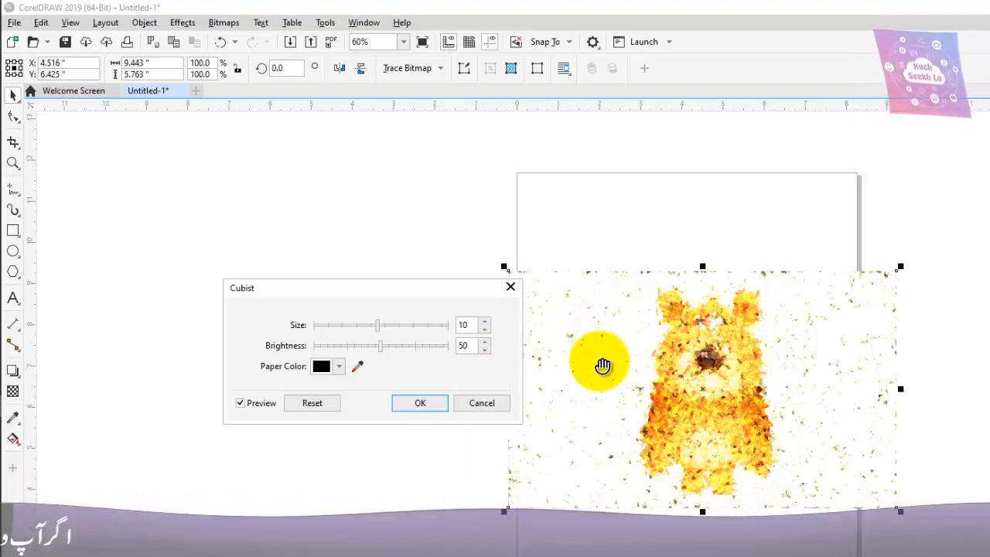
click(476, 403)
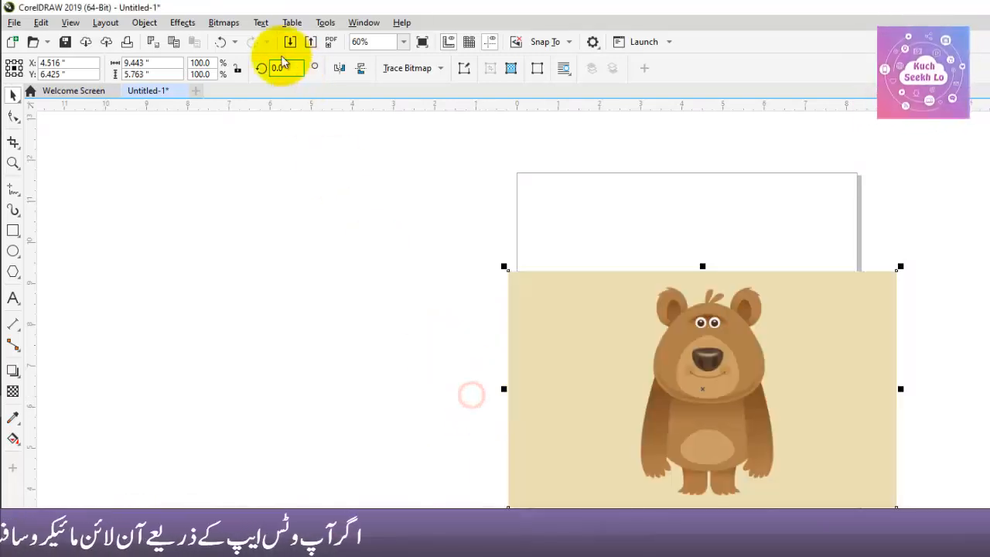
Try the Impressionist art stroke on the bear bitmap with coloration 15, brightness 59 and the Dabs style, and discard it
click(172, 23)
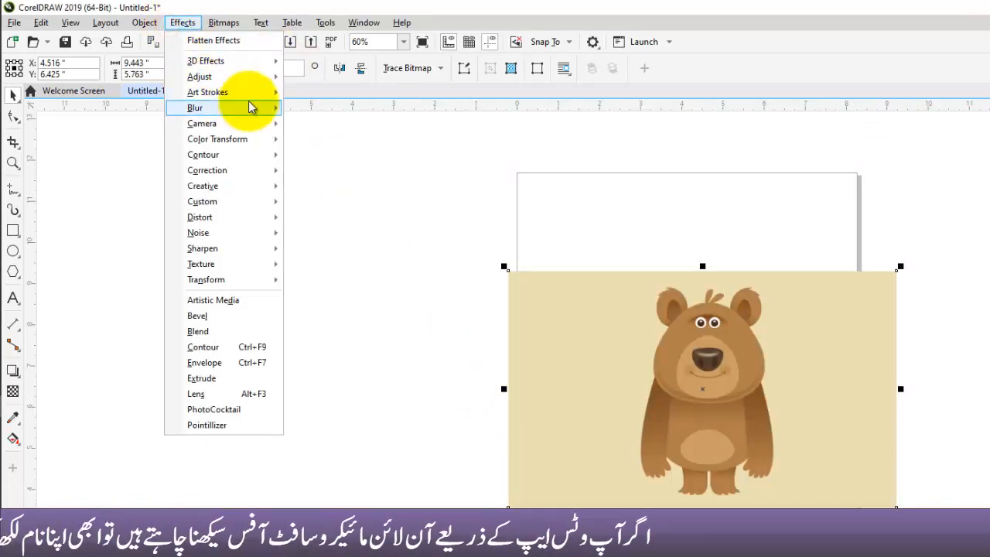
mouse_move(247, 92)
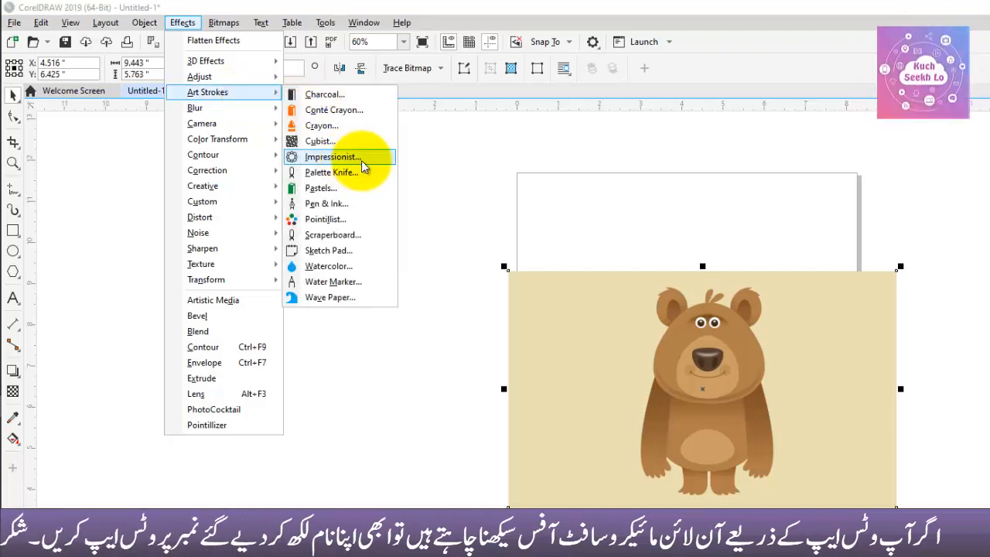
click(361, 160)
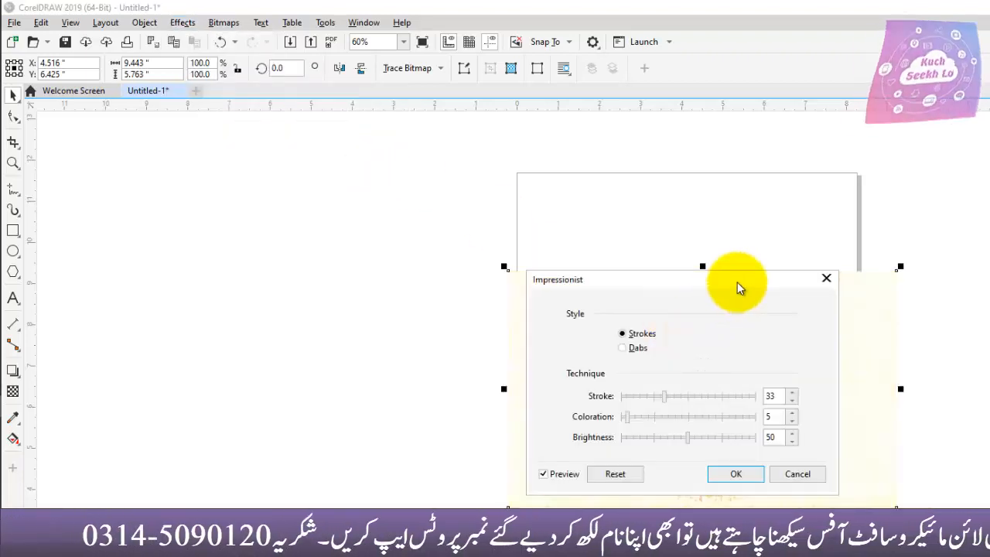
drag(736, 281, 384, 235)
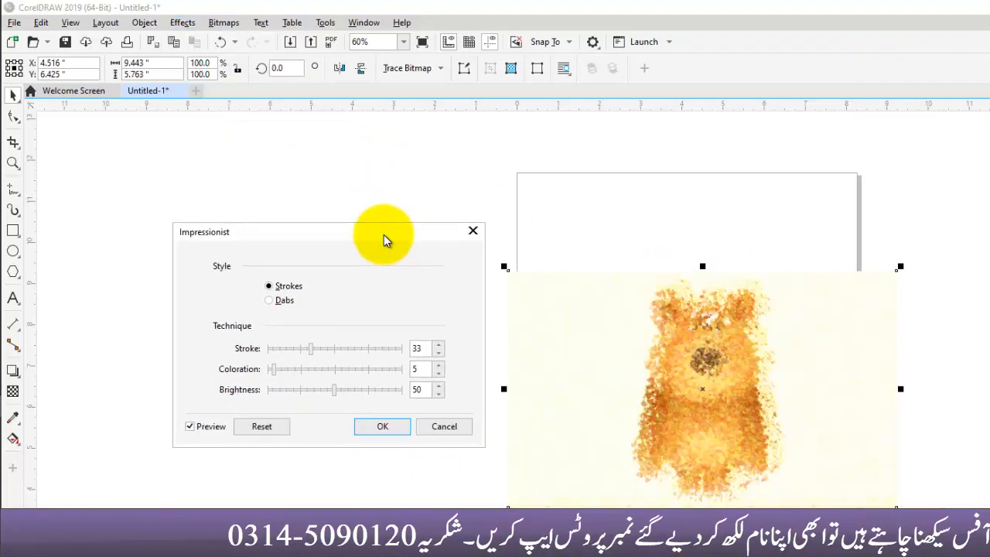
click(298, 369)
drag(333, 389, 346, 390)
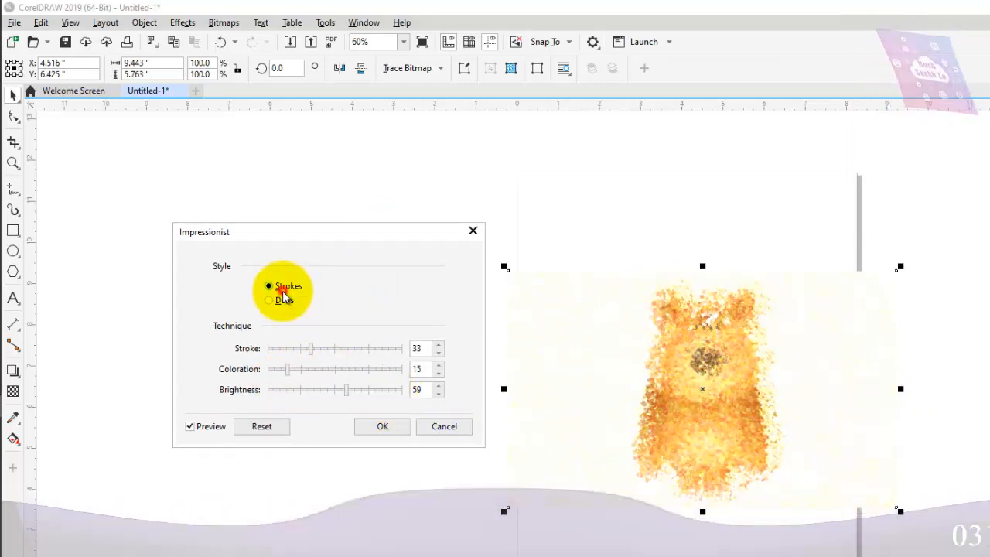
click(281, 300)
click(435, 426)
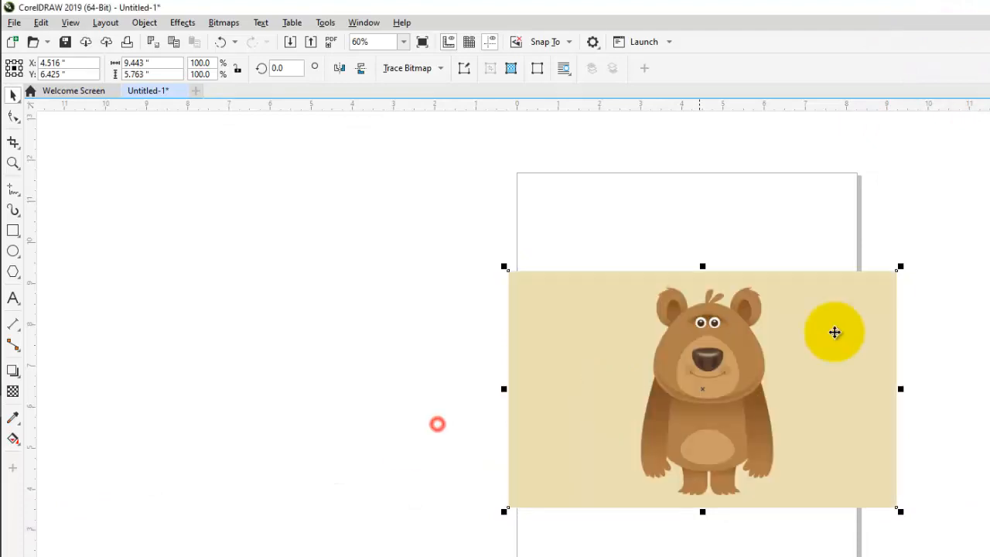
Preview the Palette Knife art stroke on the bear bitmap with its preset settings, and discard it
click(183, 22)
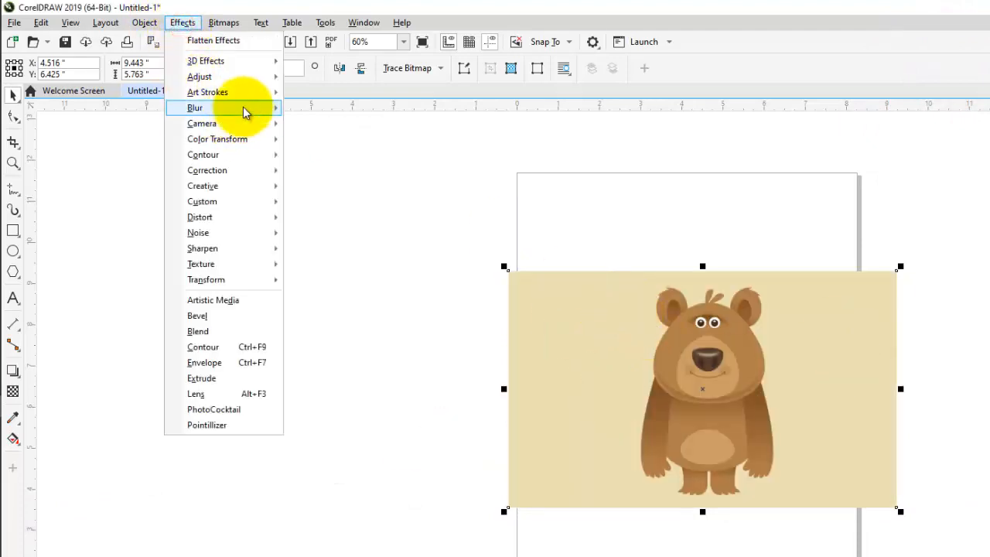
mouse_move(250, 96)
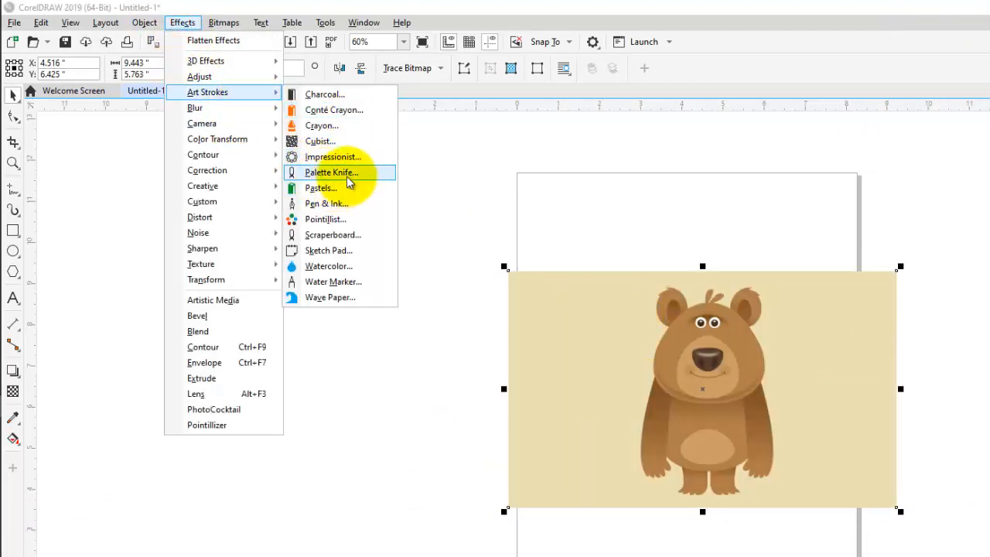
click(367, 175)
drag(549, 319, 218, 290)
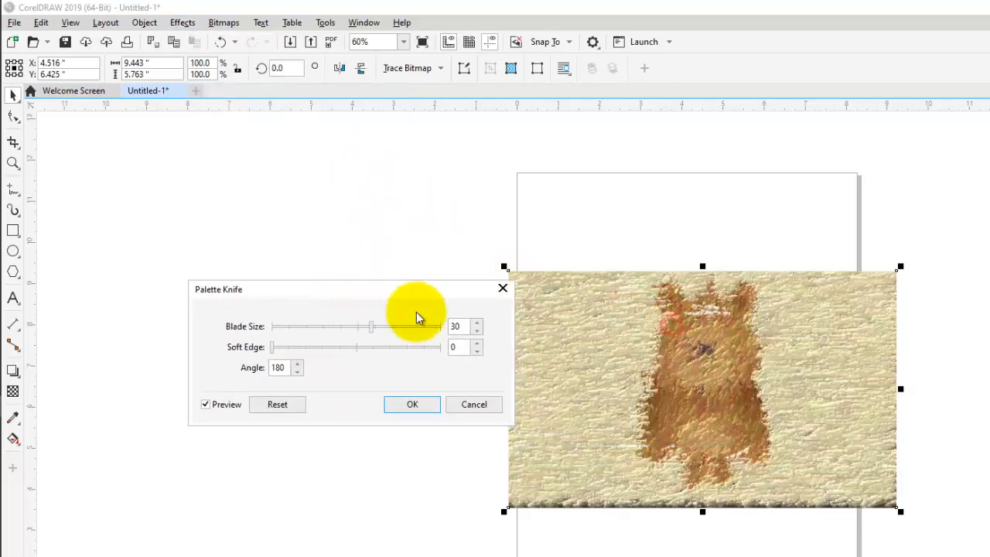
click(483, 406)
Try the Pastels art stroke on the bear bitmap, switching the pastel type to Oil and back to Soft, and discard it
click(145, 22)
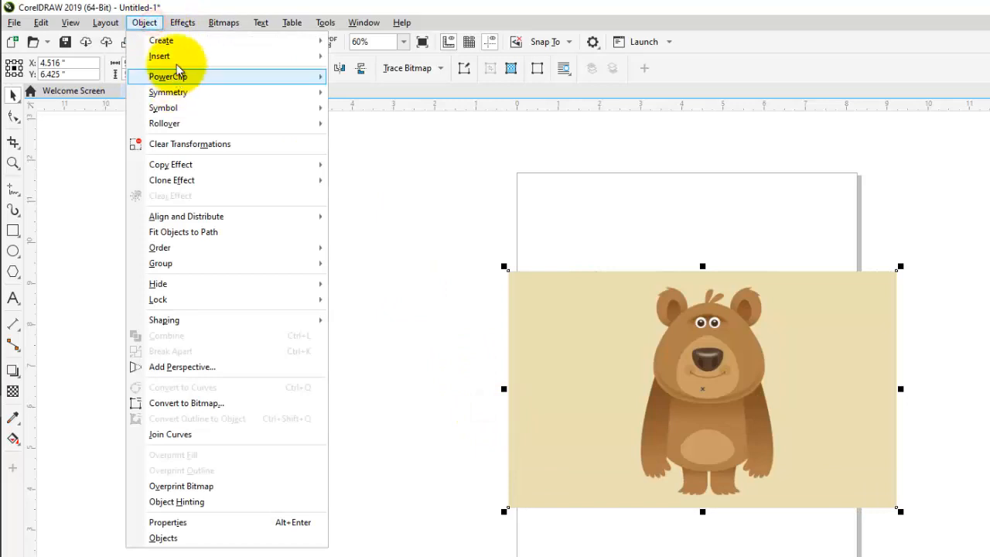
click(182, 23)
mouse_move(277, 102)
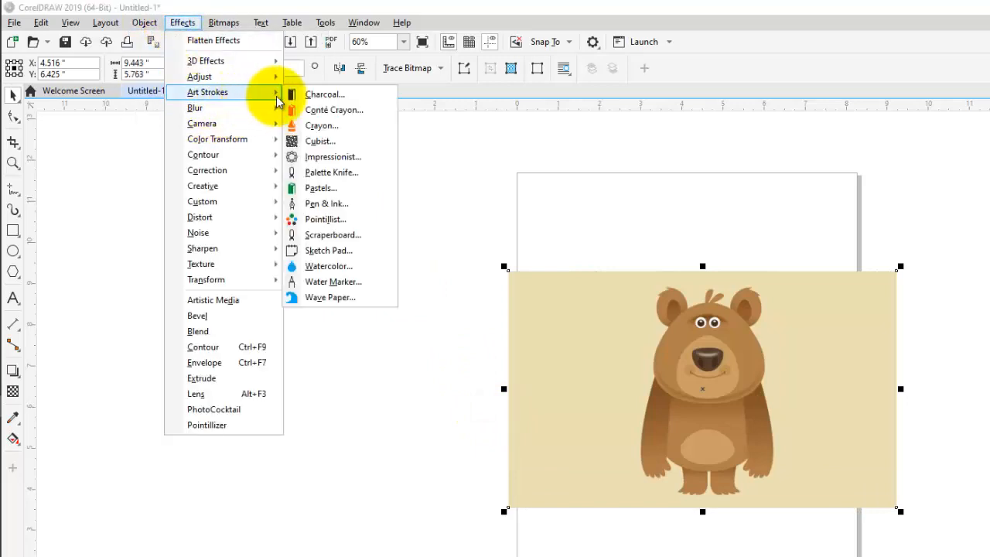
click(352, 189)
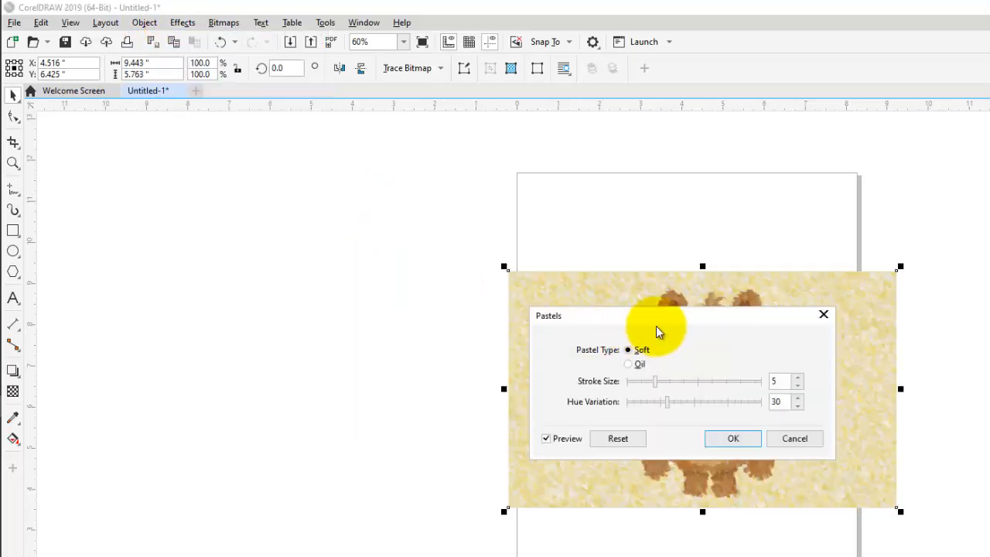
drag(655, 325, 316, 288)
click(285, 325)
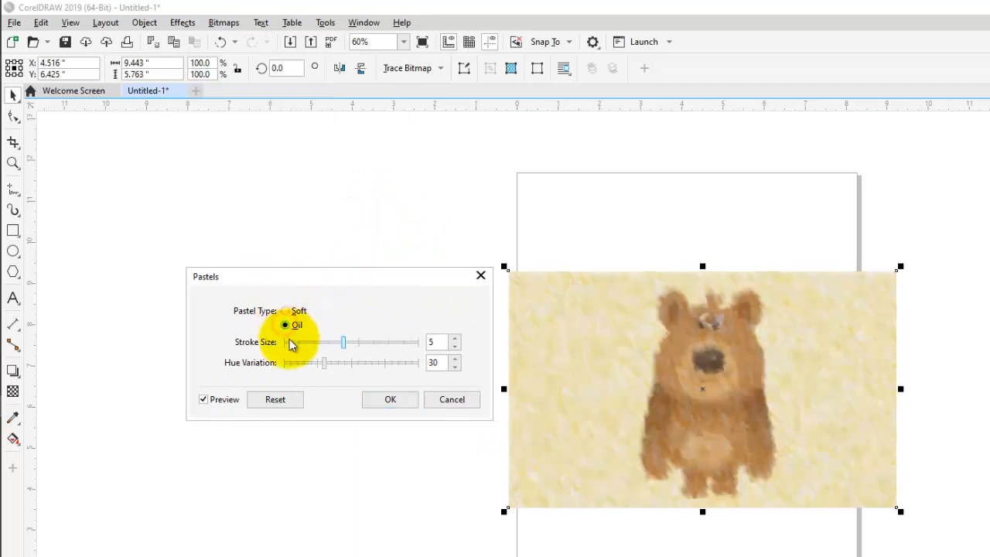
click(286, 311)
click(433, 399)
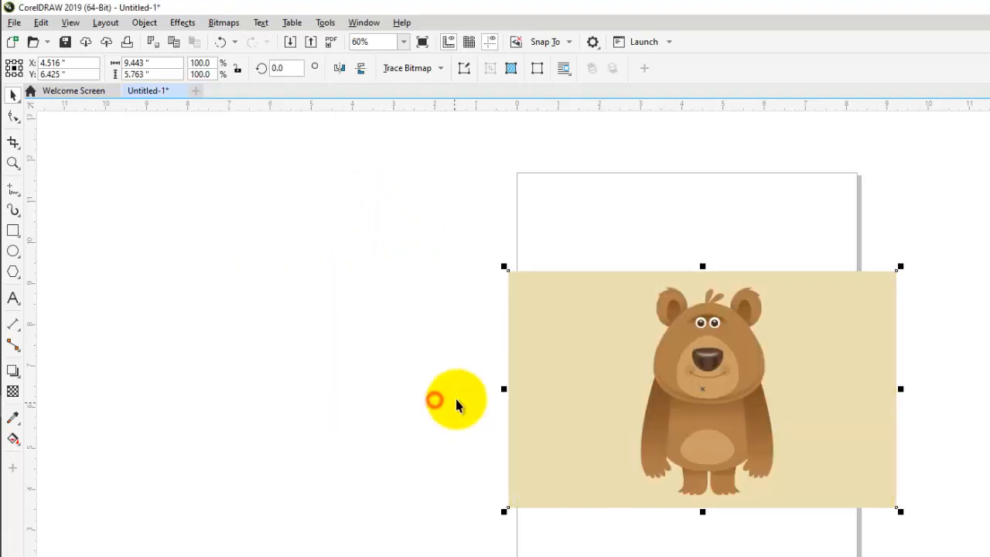
Try the Pen & Ink art stroke on the bear bitmap with the Stippling style and a density of 42, and discard it
click(181, 23)
mouse_move(243, 92)
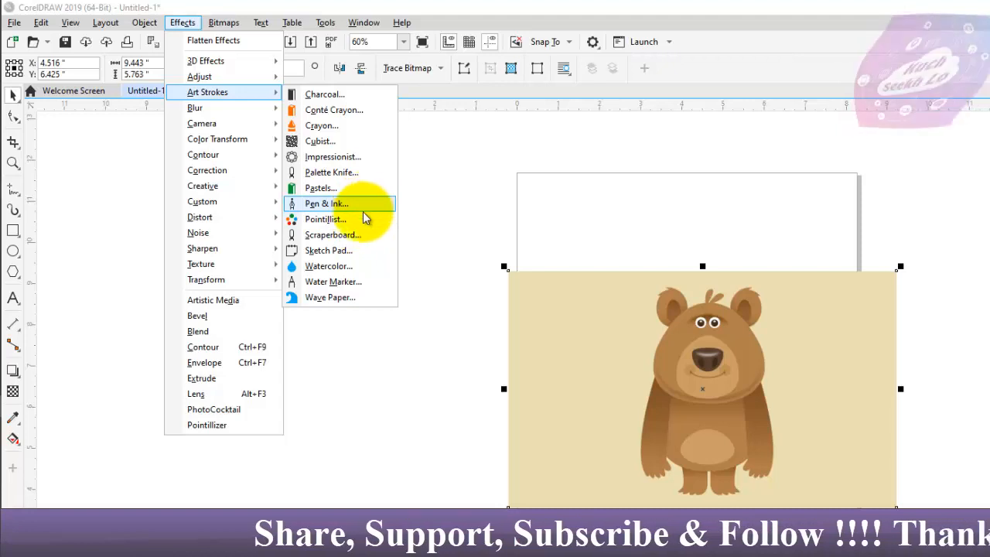
click(364, 203)
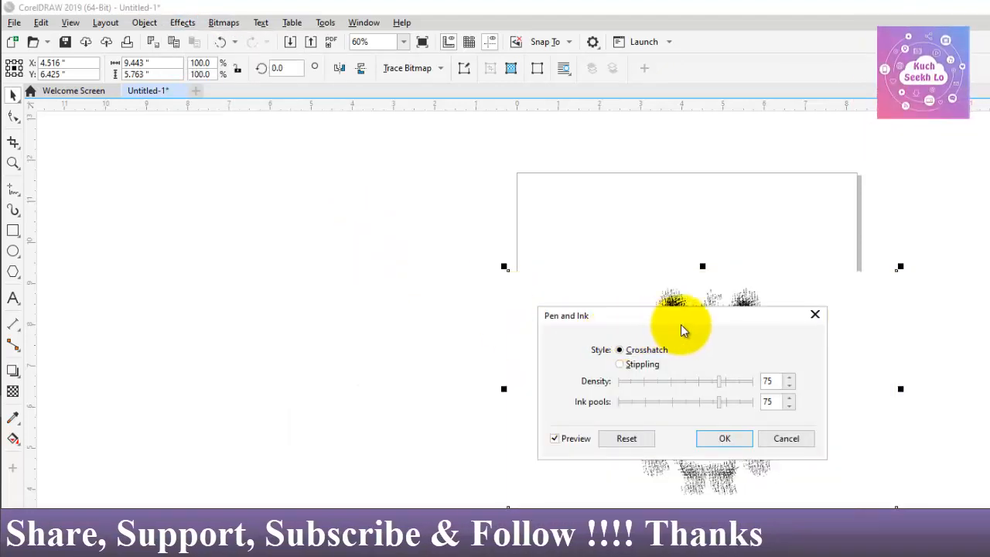
drag(681, 324, 341, 279)
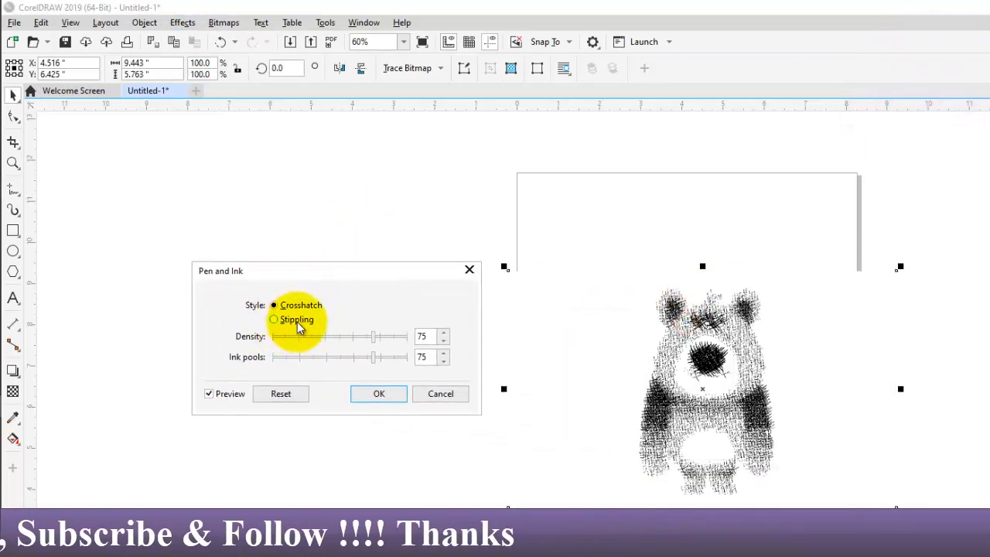
click(297, 321)
click(327, 335)
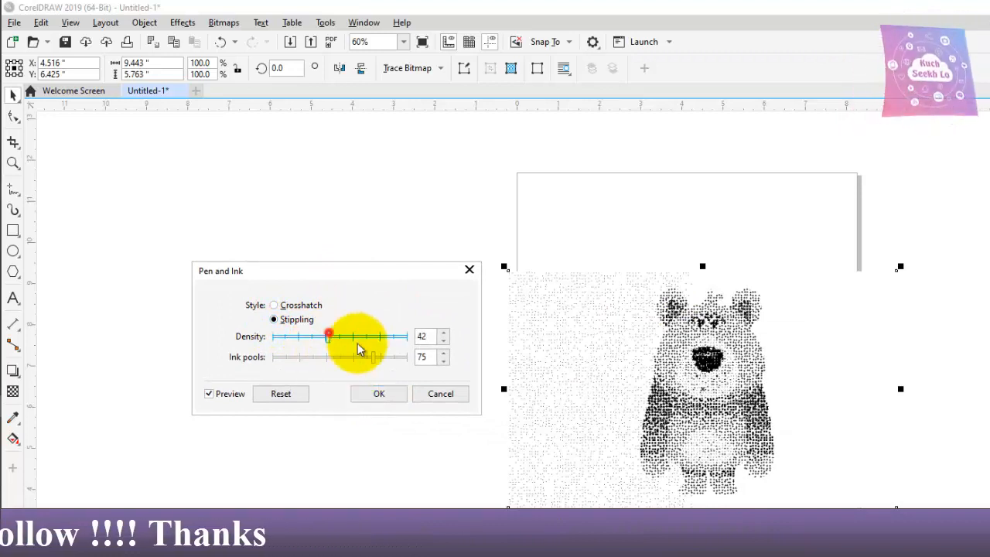
click(440, 395)
Preview the Pointillist art stroke on the bear bitmap with its preset settings, and discard it
click(178, 25)
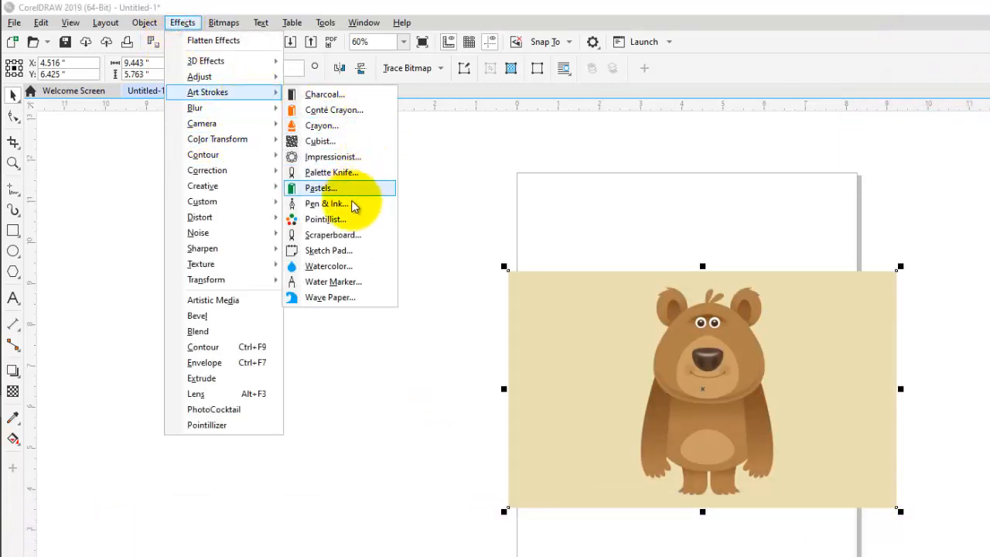
click(357, 222)
drag(644, 332, 325, 279)
click(410, 369)
Try the Scraperboard art stroke on the bear bitmap, comparing scraping to white and to color, and discard it
click(181, 23)
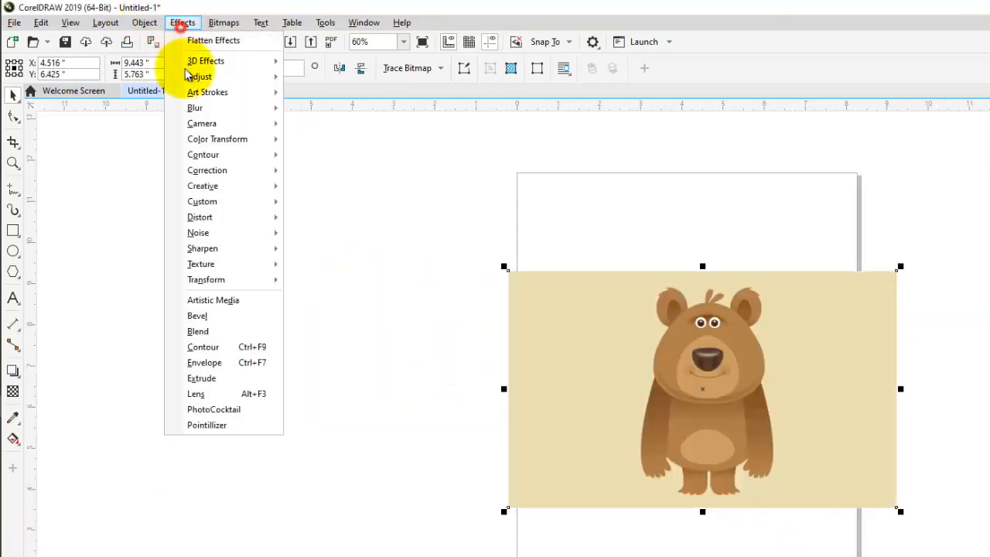
mouse_move(260, 95)
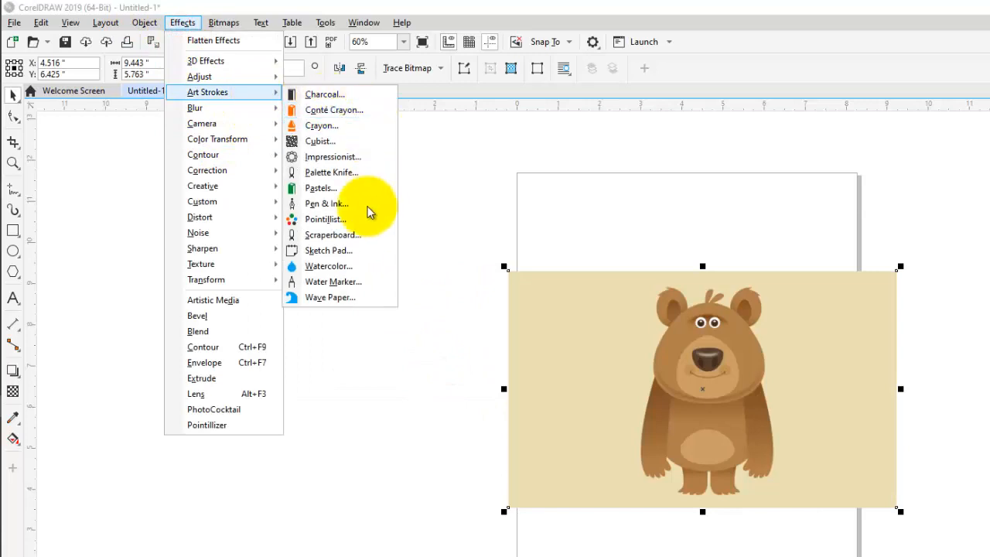
click(376, 241)
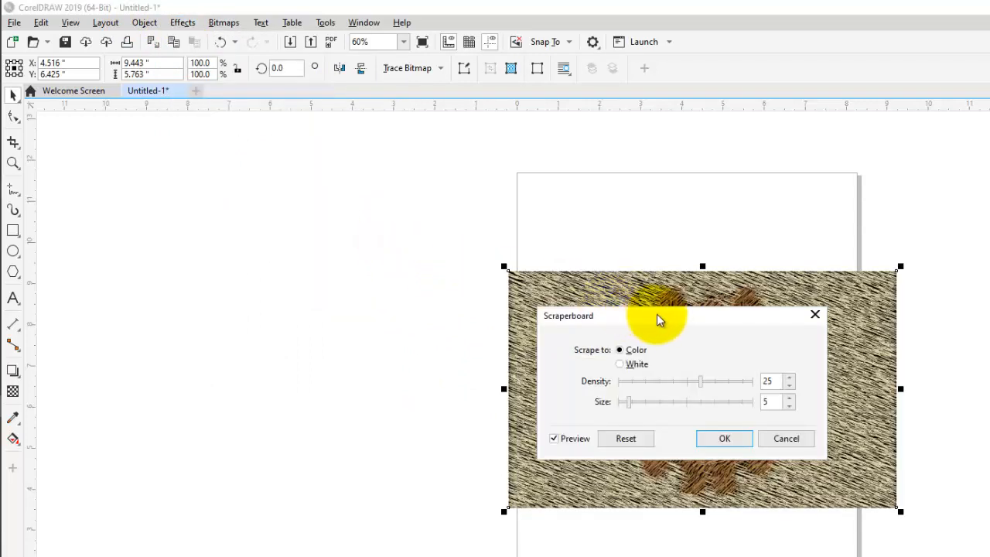
drag(657, 317, 379, 260)
click(358, 293)
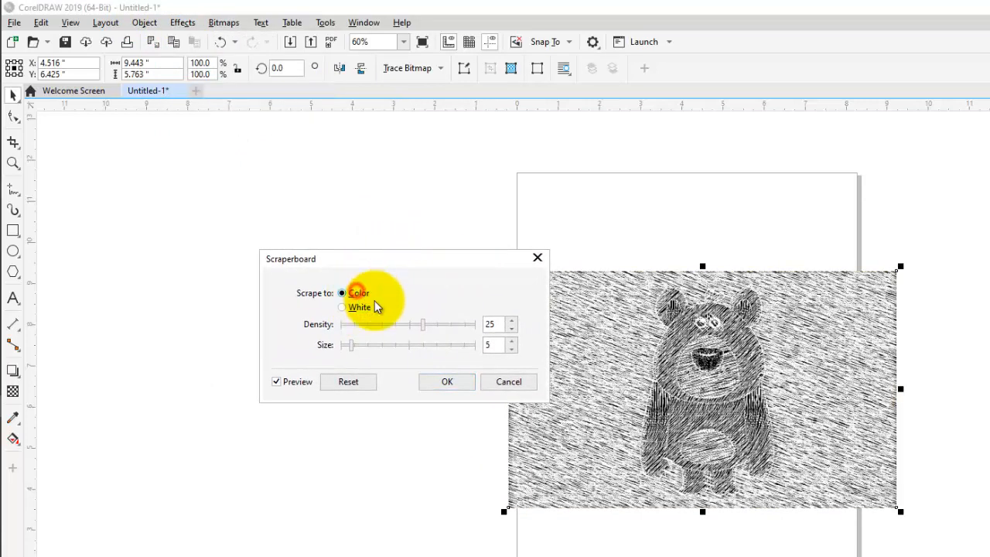
click(503, 381)
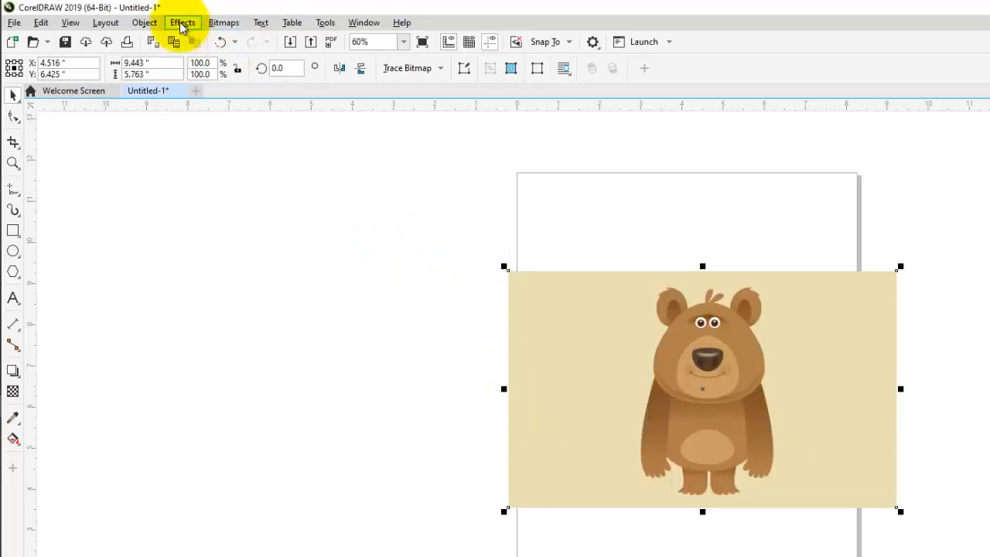
Try the Sketch Pad art stroke on the bear bitmap with style 14 and the Color pencil type, and discard it
click(182, 23)
mouse_move(282, 98)
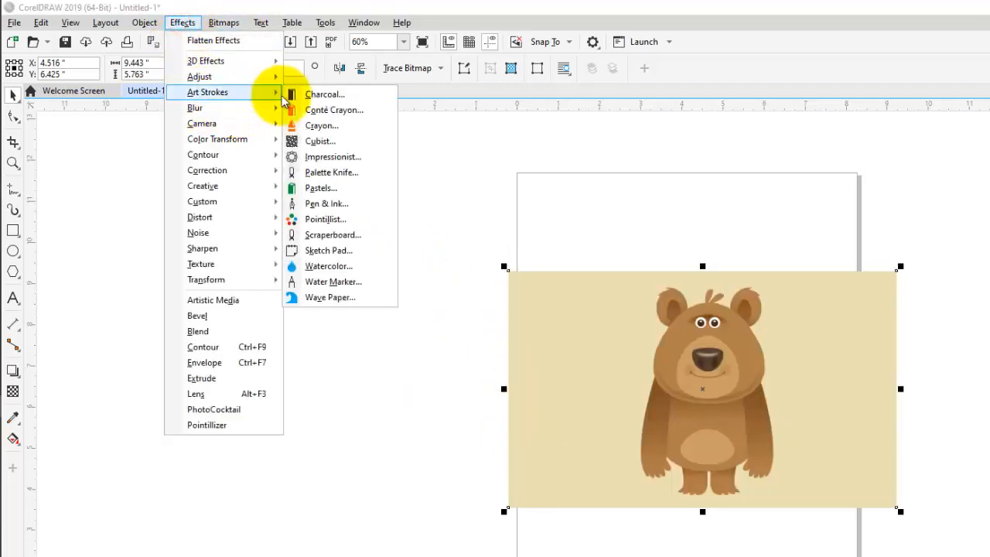
click(367, 252)
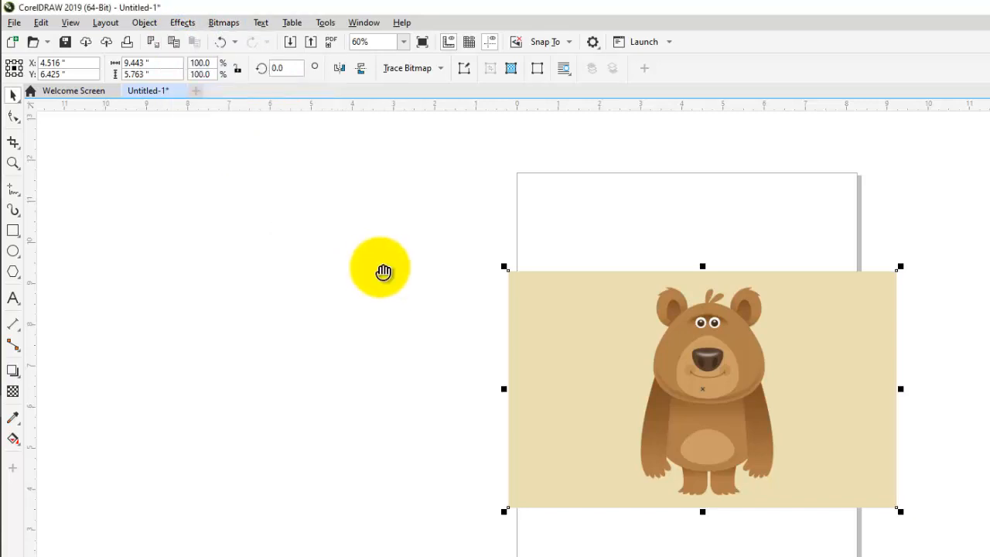
drag(592, 292, 327, 280)
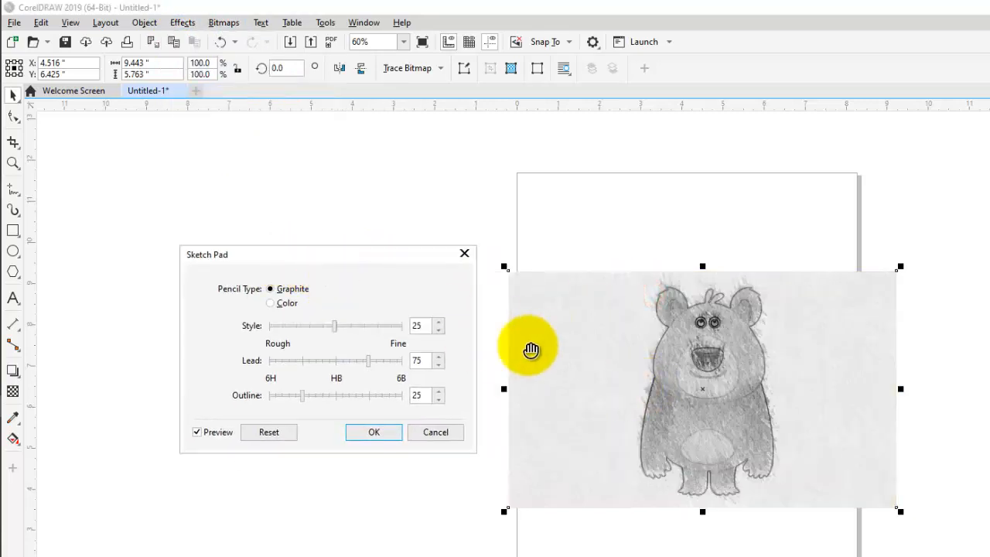
click(304, 324)
click(283, 303)
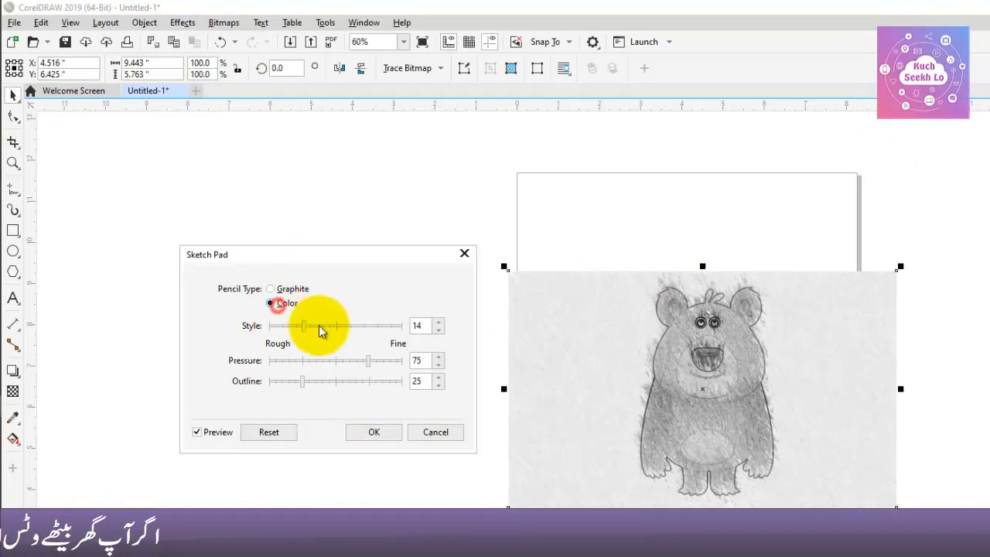
click(433, 432)
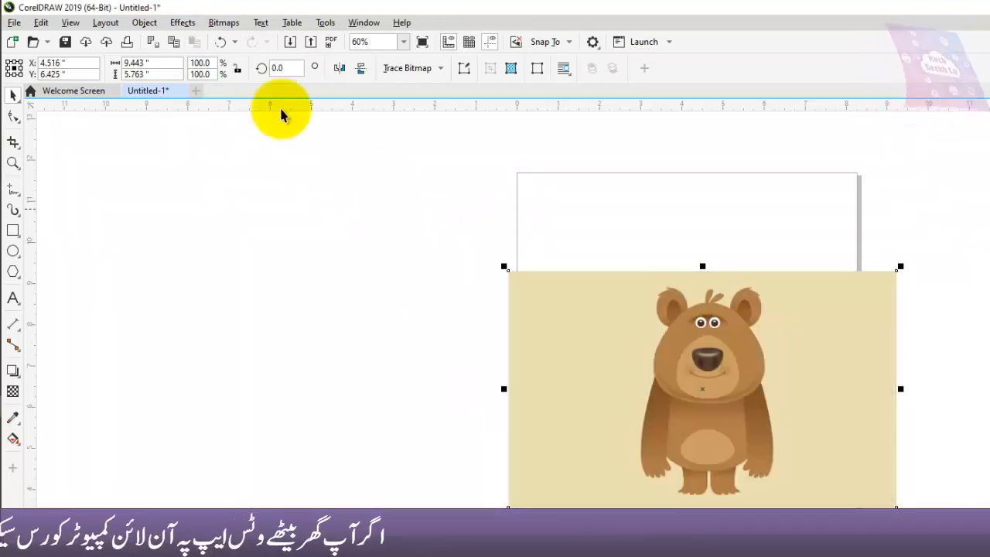
Preview the Watercolor art stroke on the bear bitmap with its preset settings, and discard it
click(182, 23)
mouse_move(269, 110)
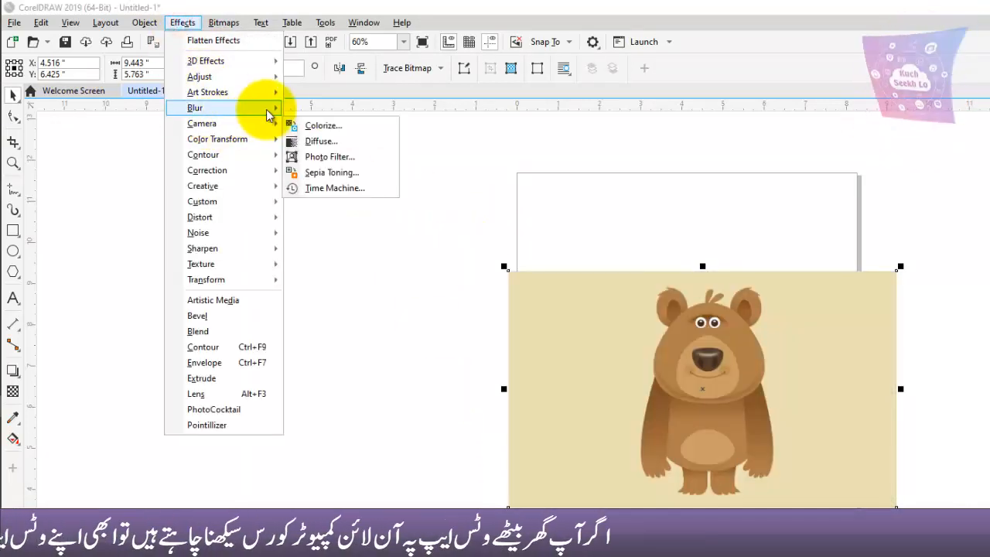
mouse_move(275, 93)
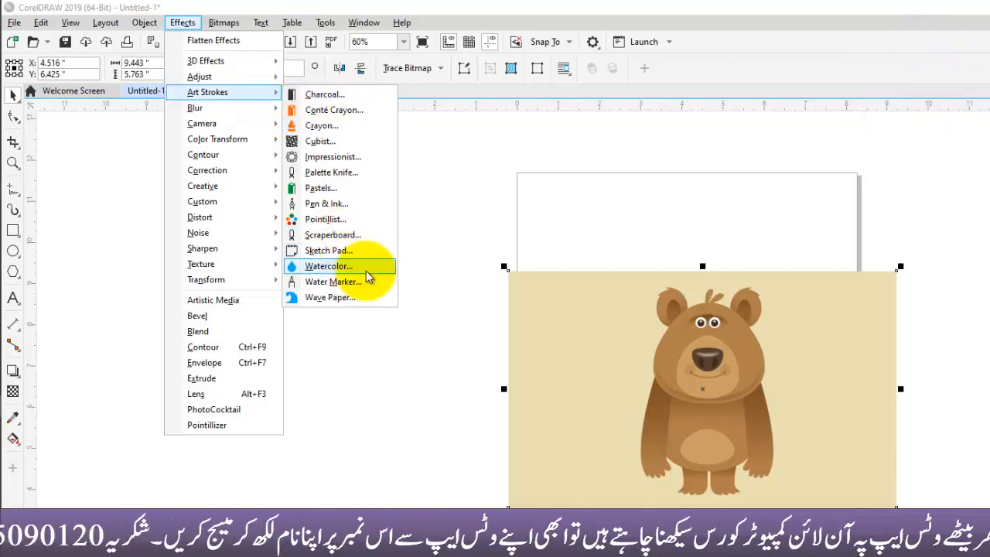
click(483, 360)
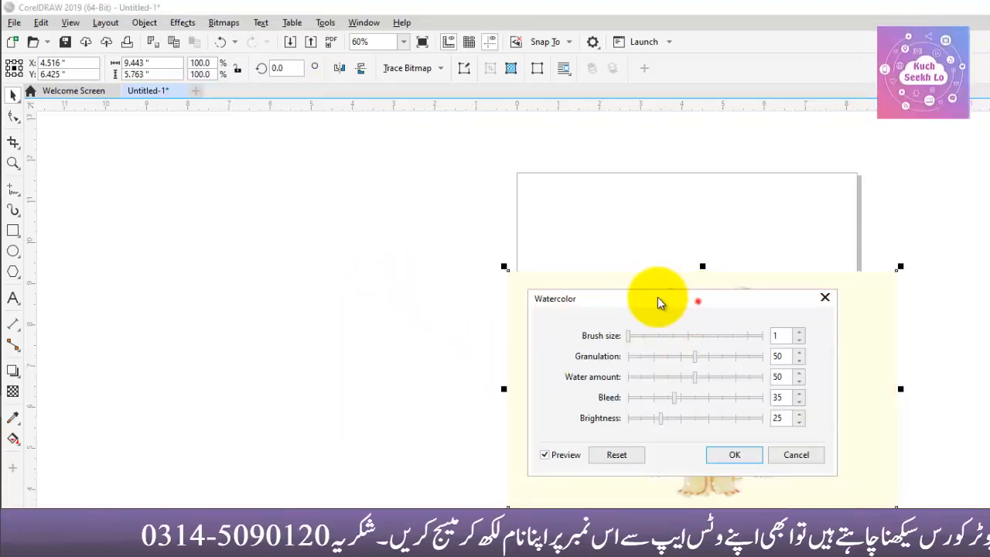
drag(657, 297, 353, 272)
click(440, 422)
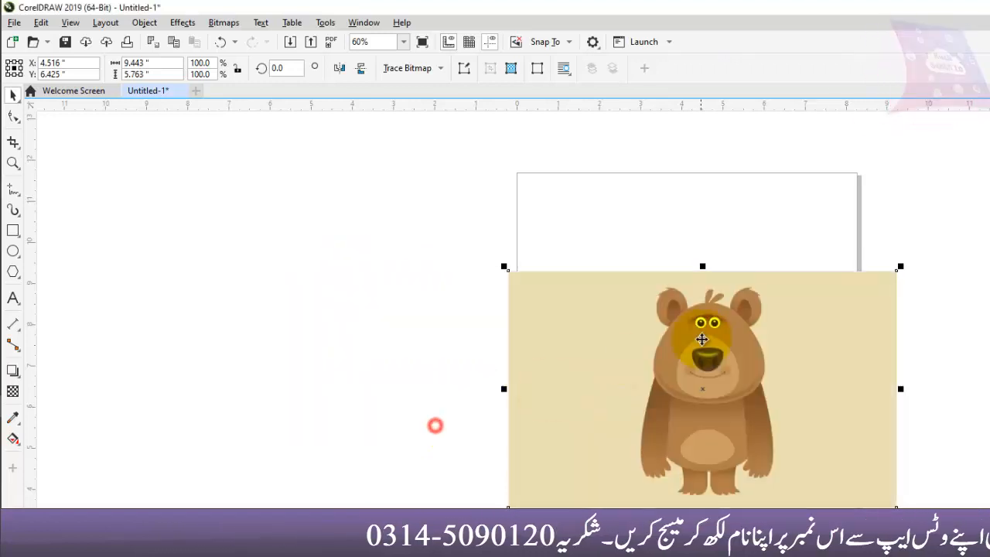
Try the Water Marker art stroke on the bear bitmap with the Random variation, and discard it
click(182, 22)
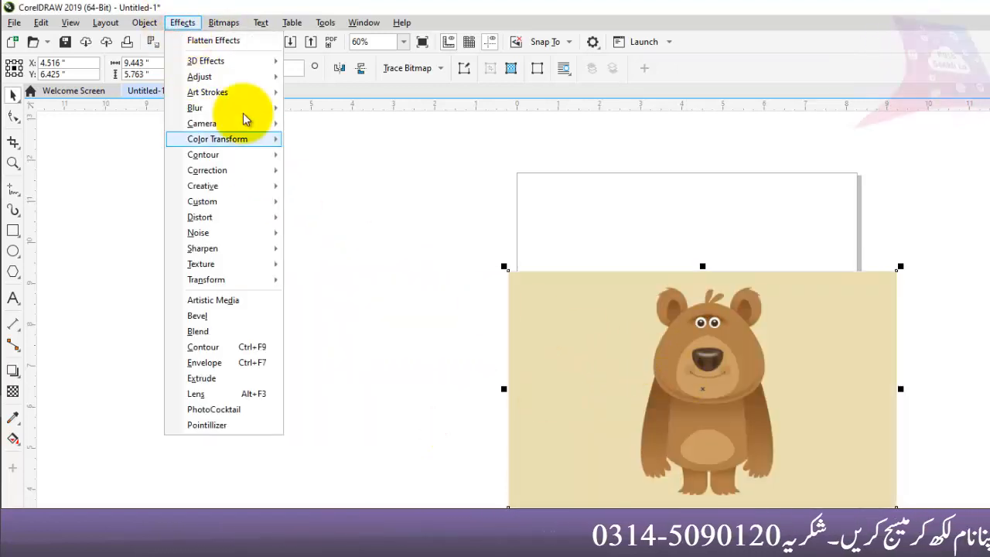
mouse_move(251, 108)
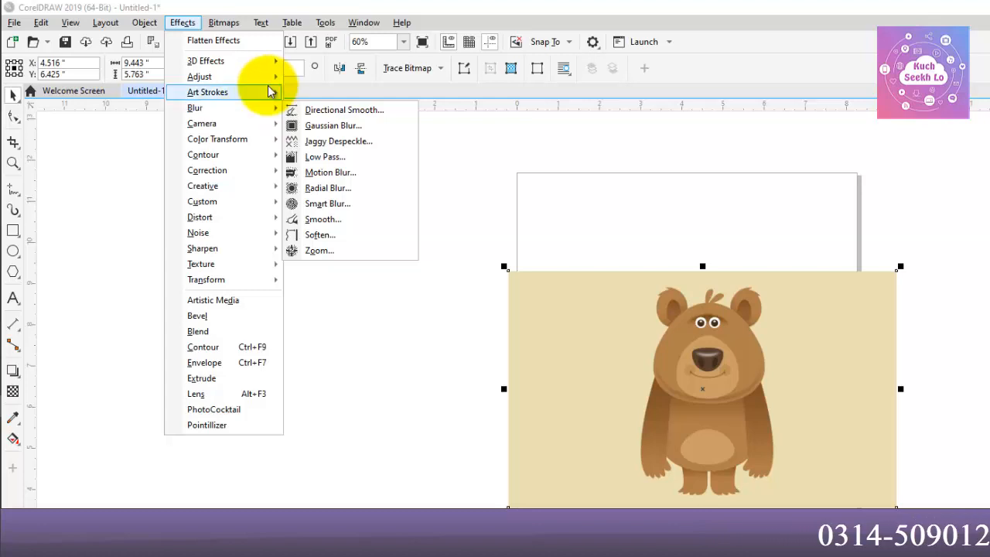
mouse_move(266, 92)
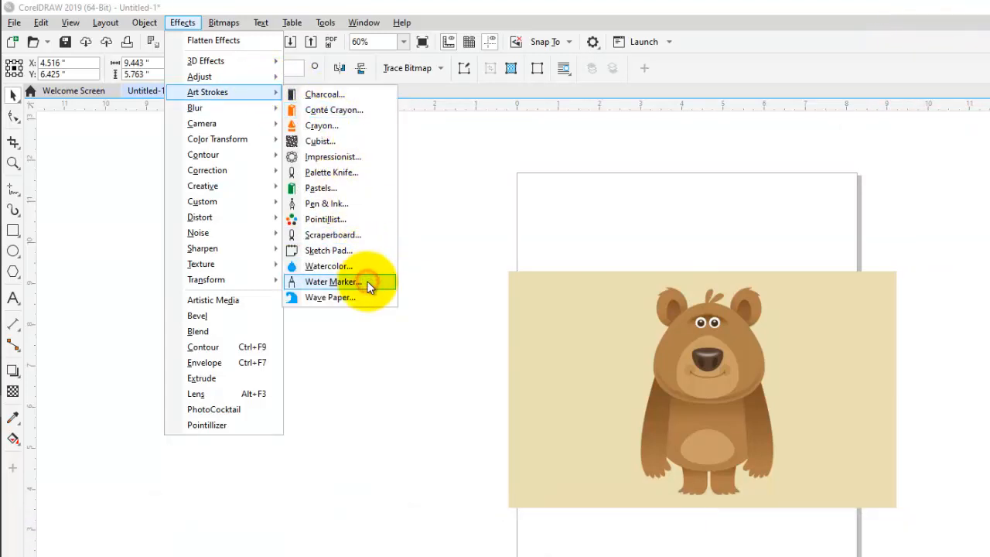
click(332, 281)
drag(714, 316, 430, 277)
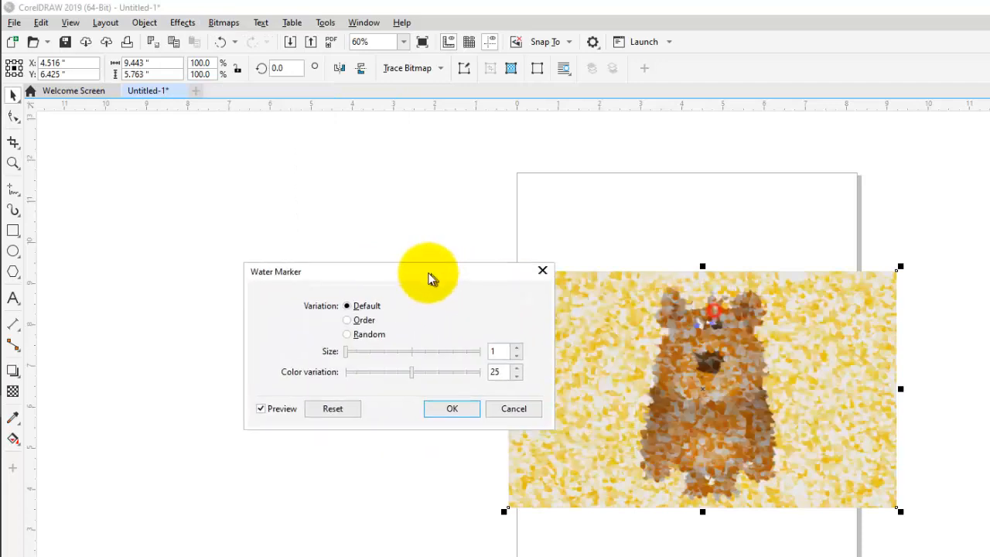
click(356, 334)
click(509, 408)
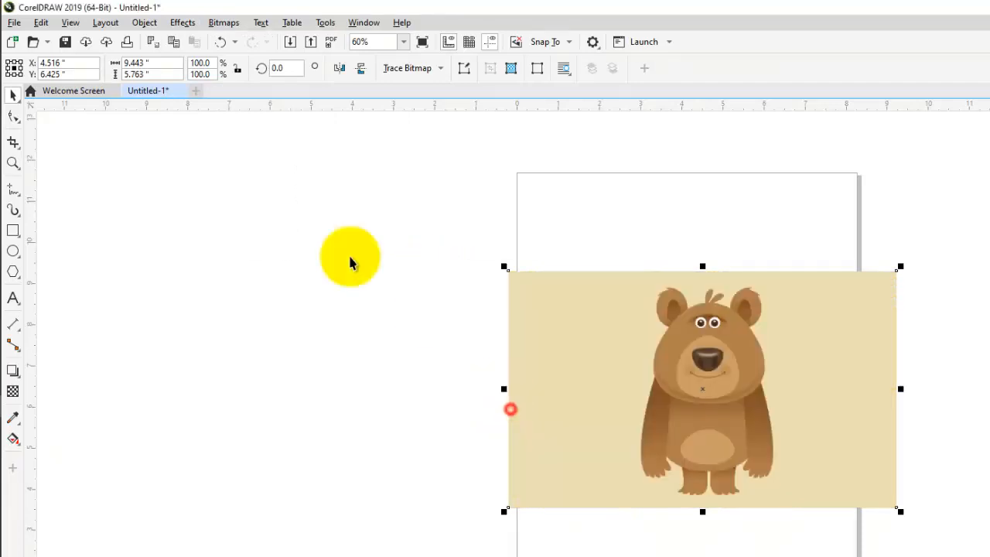
Try the Wave Paper art stroke on the bear bitmap in Black and White with brush pressure 10, and discard it
click(183, 23)
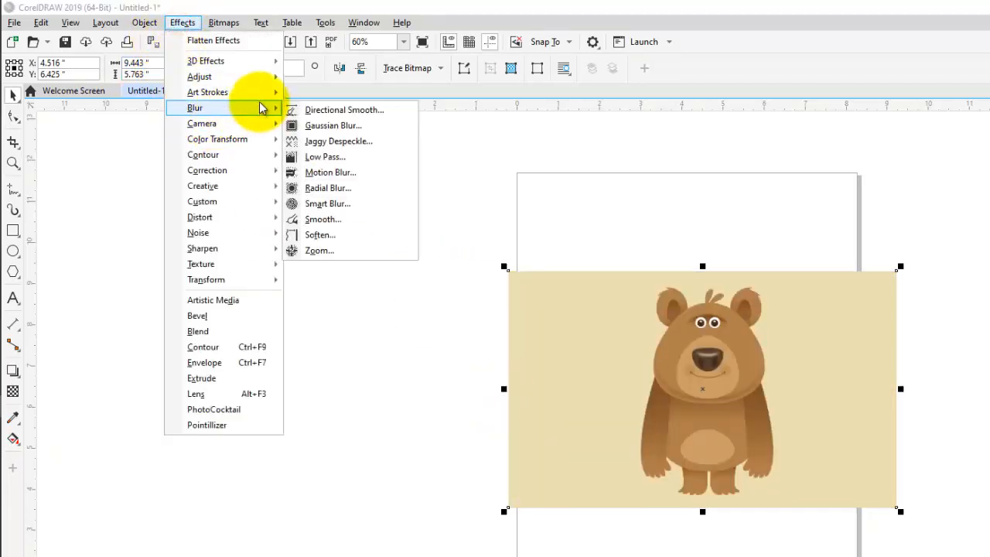
mouse_move(251, 92)
click(328, 297)
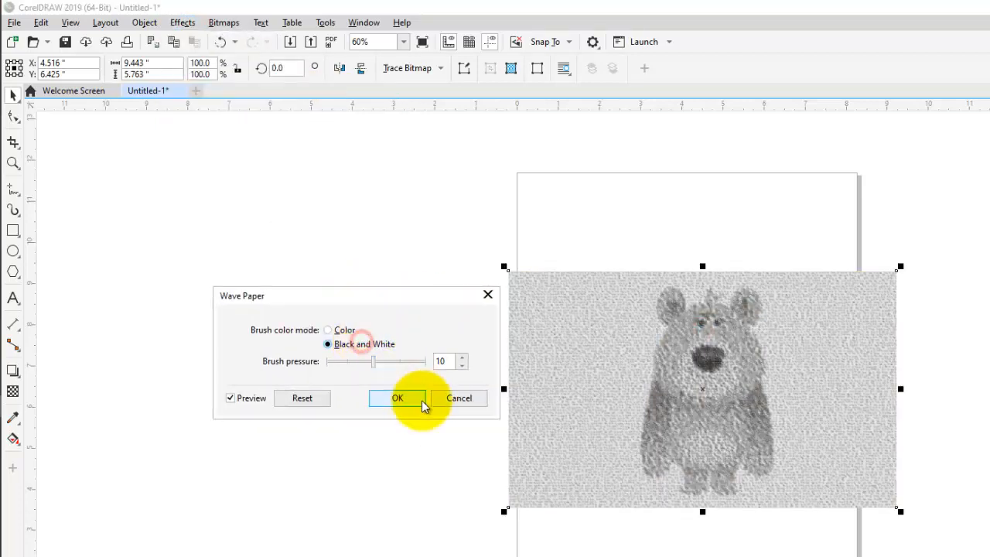
click(452, 398)
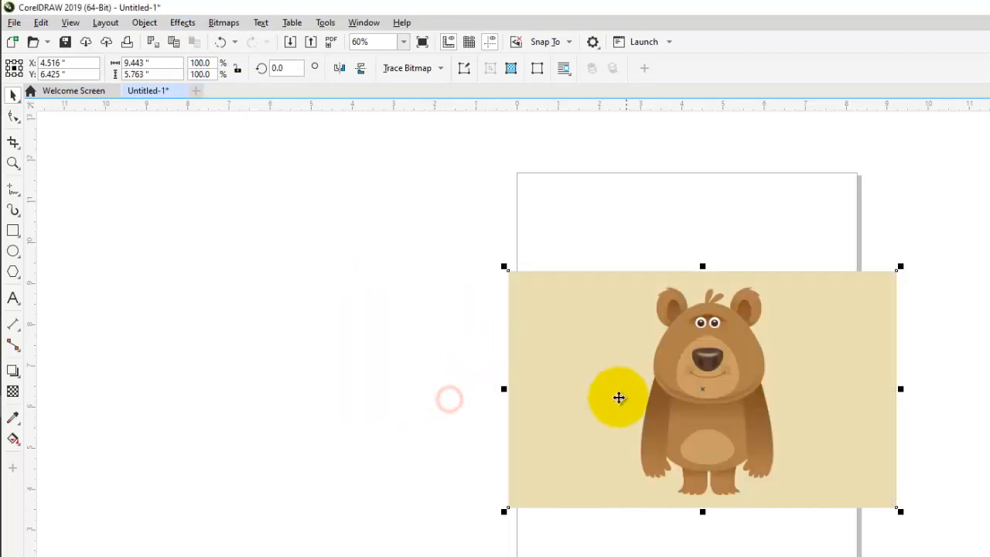
Try the Directional Smooth blur on the bear bitmap at 26 percent, and discard it
click(183, 23)
mouse_move(266, 112)
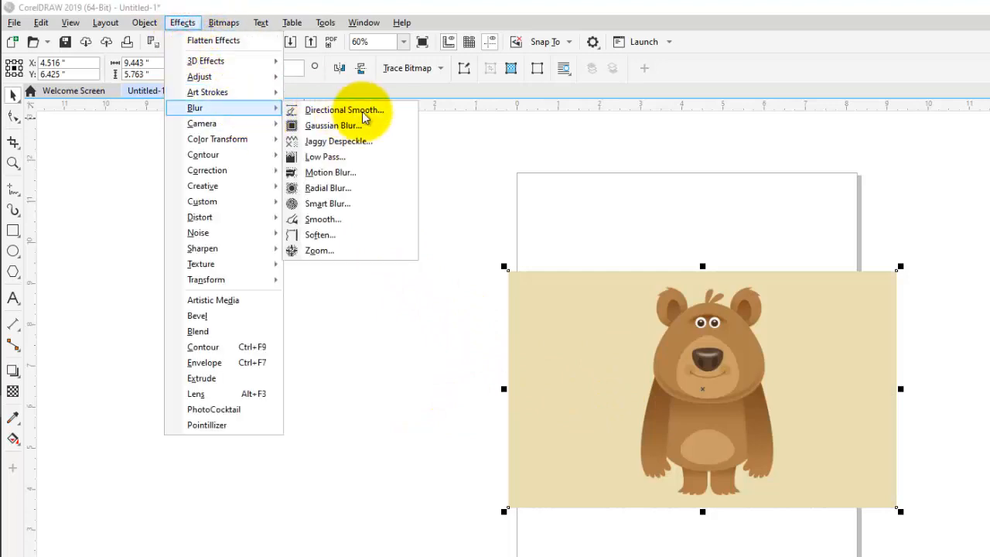
click(381, 116)
drag(685, 337, 229, 288)
drag(288, 319, 260, 325)
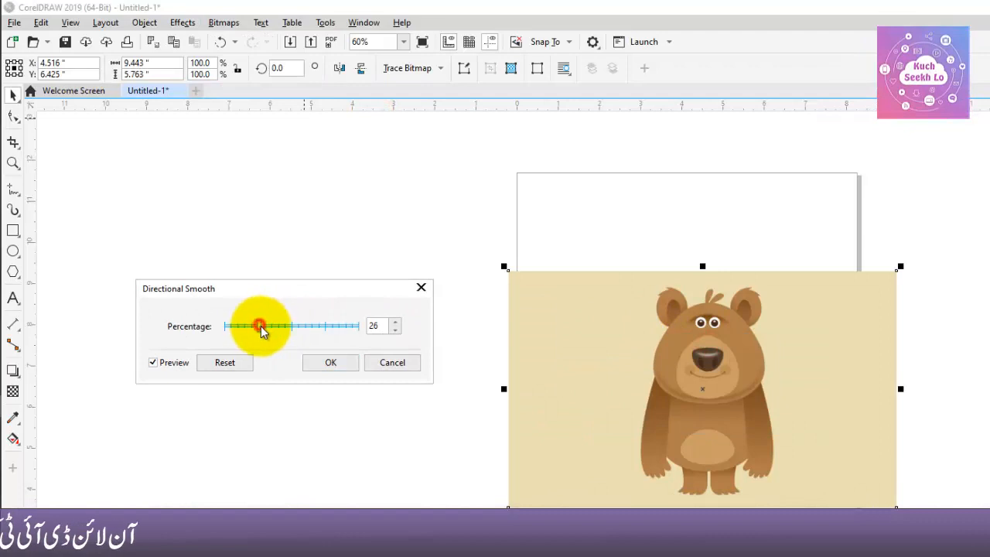
click(375, 362)
Try the Gaussian Blur on the bear bitmap with a radius of 2.8 pixels, and discard it
click(183, 22)
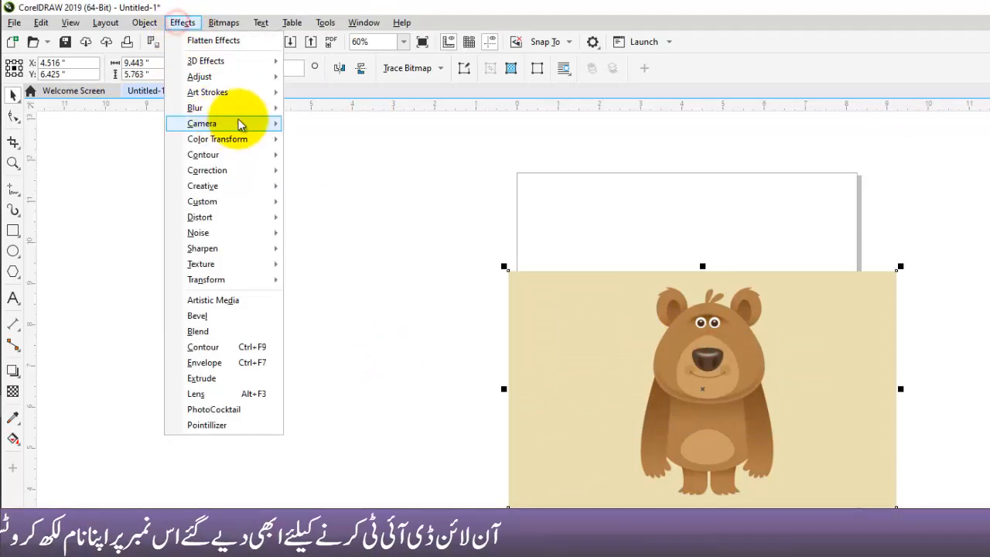
mouse_move(255, 109)
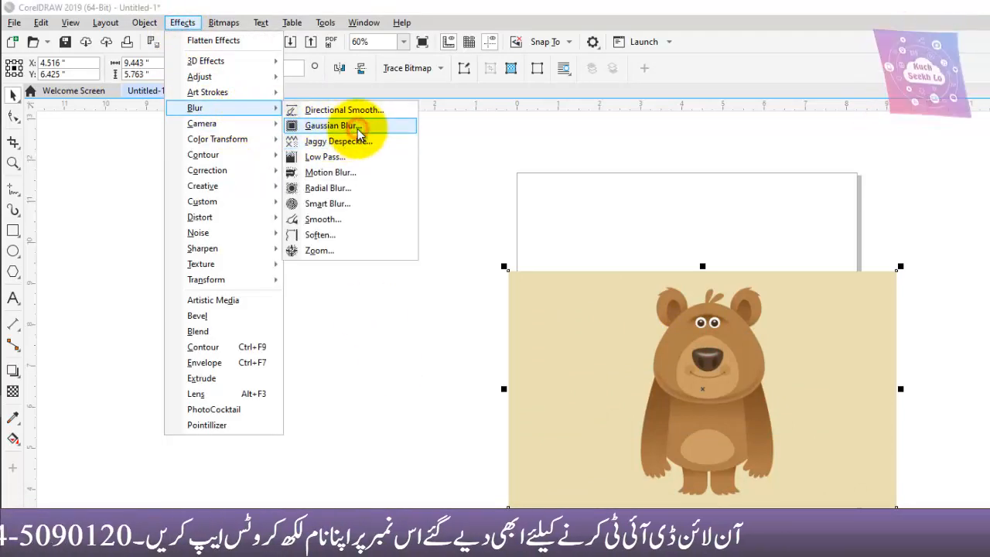
click(357, 128)
drag(651, 345, 364, 303)
drag(327, 333, 295, 333)
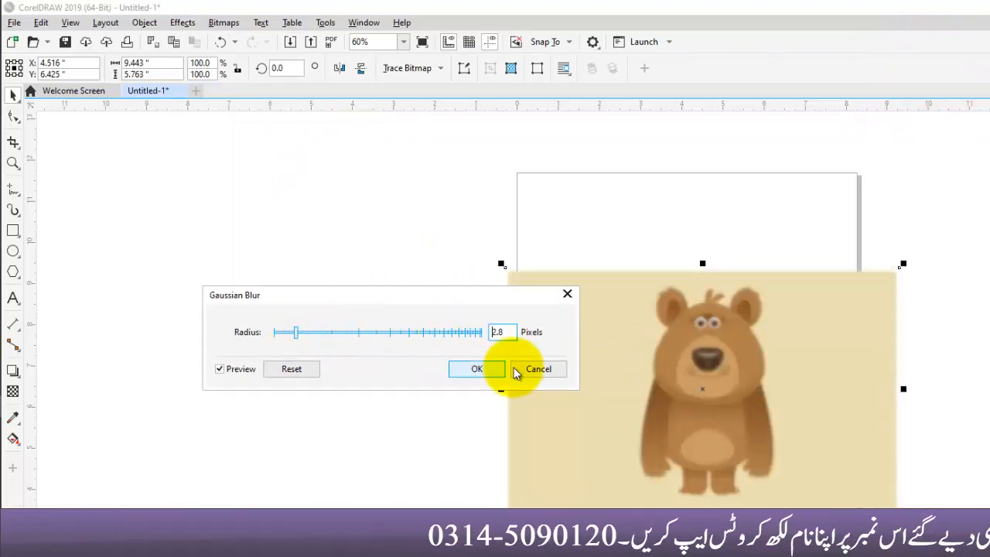
click(536, 370)
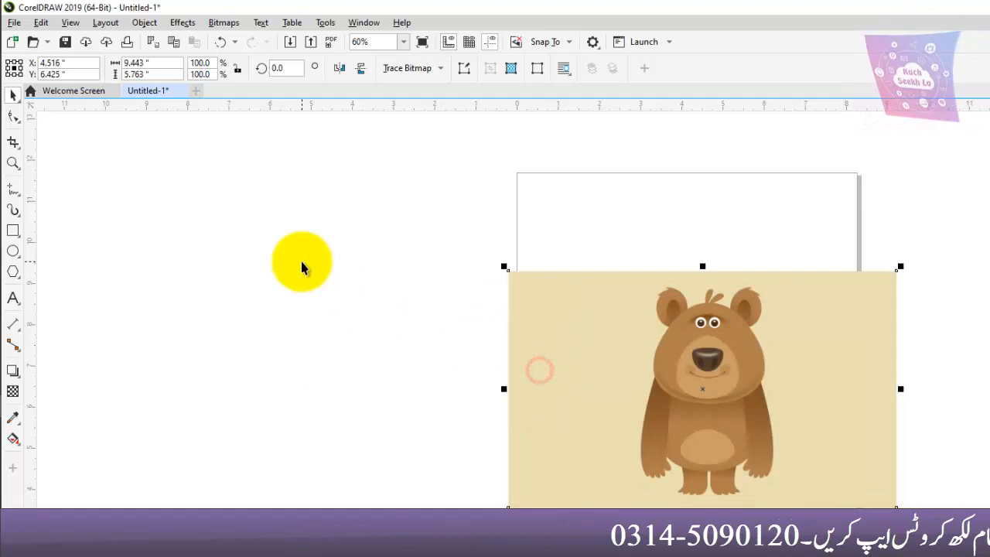
Try the Jaggy Despeckle blur on the bear bitmap with width and height 4, and discard it
click(176, 23)
mouse_move(248, 112)
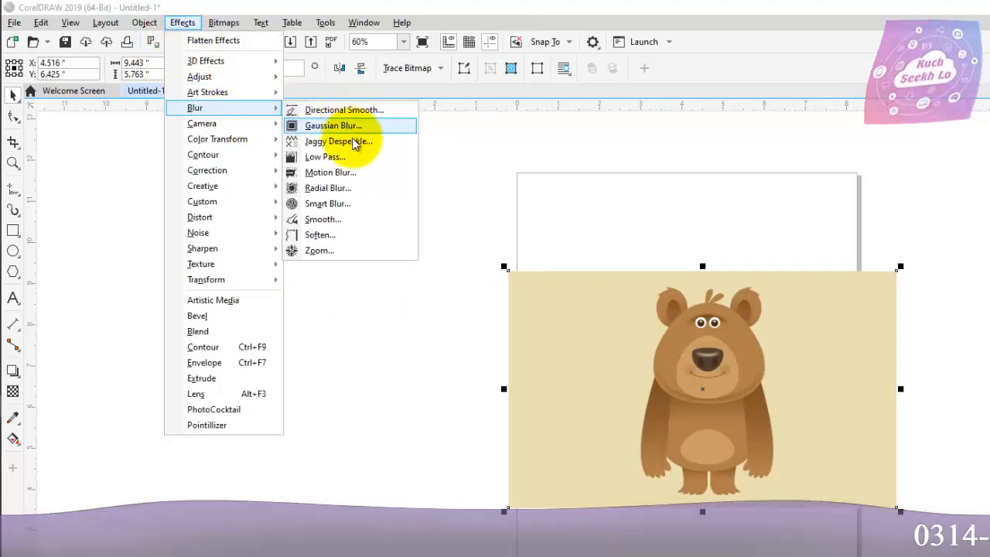
click(374, 145)
drag(657, 333, 363, 293)
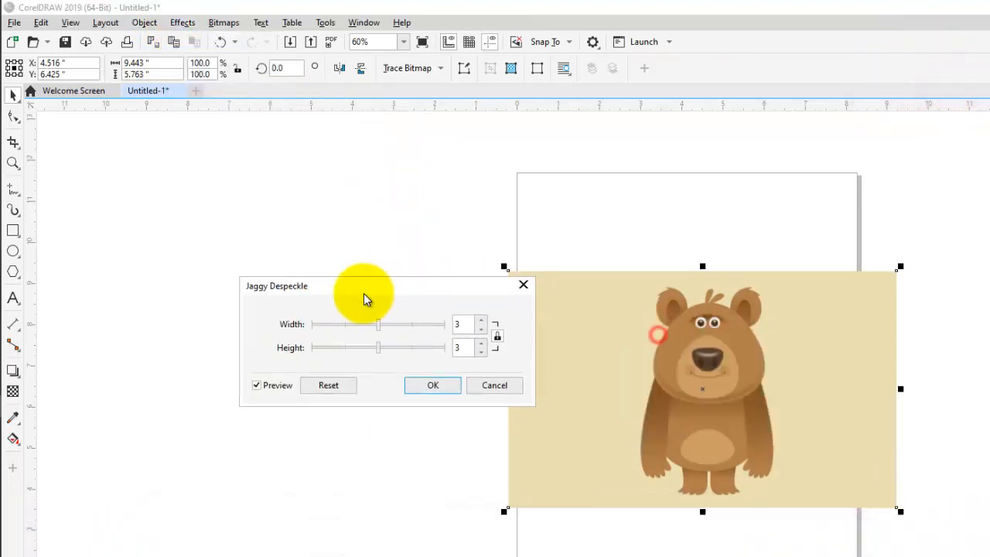
click(408, 324)
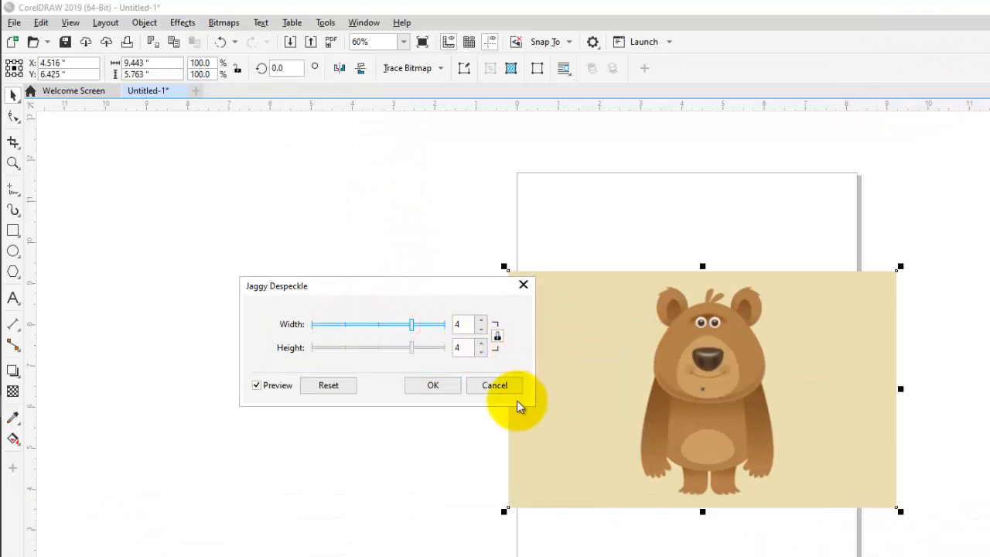
click(512, 388)
Try the Low Pass blur on the bear bitmap with percentage 87 and radius 7, and discard it
click(183, 23)
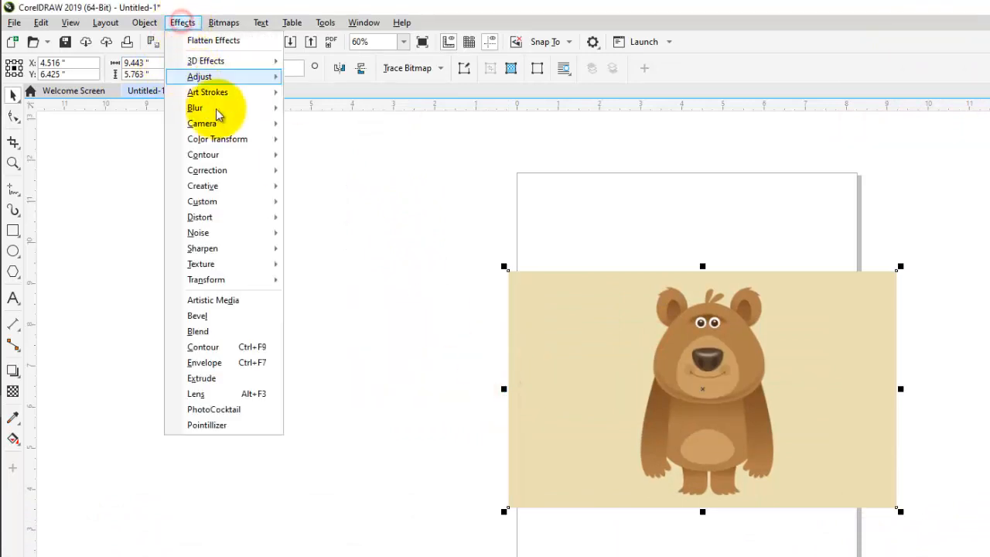
mouse_move(249, 108)
click(348, 157)
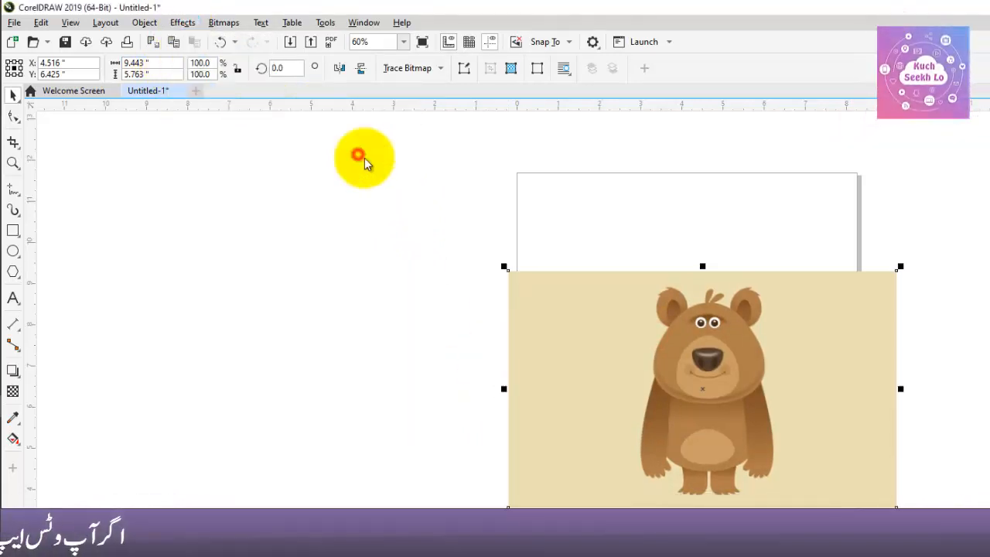
drag(605, 323, 267, 271)
drag(338, 319, 400, 317)
drag(284, 336, 325, 336)
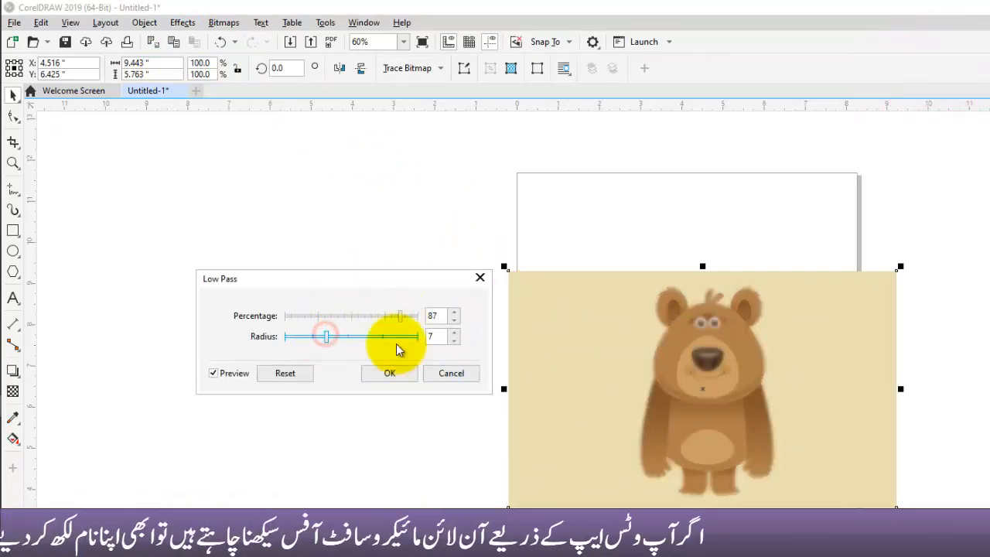
click(464, 374)
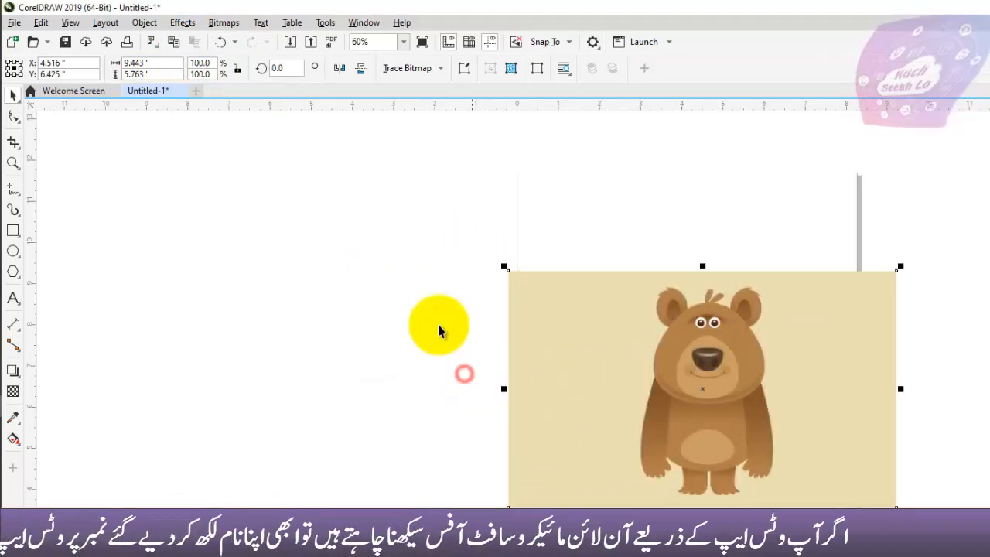
Preview the Motion Blur on the bear bitmap with its preset settings, and discard it
click(183, 23)
mouse_move(261, 106)
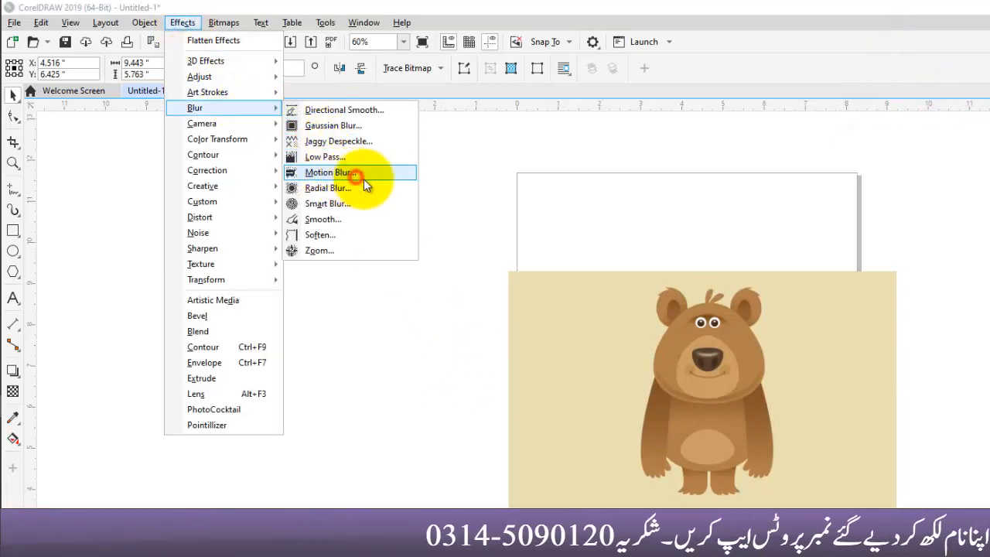
click(355, 173)
drag(691, 301, 399, 278)
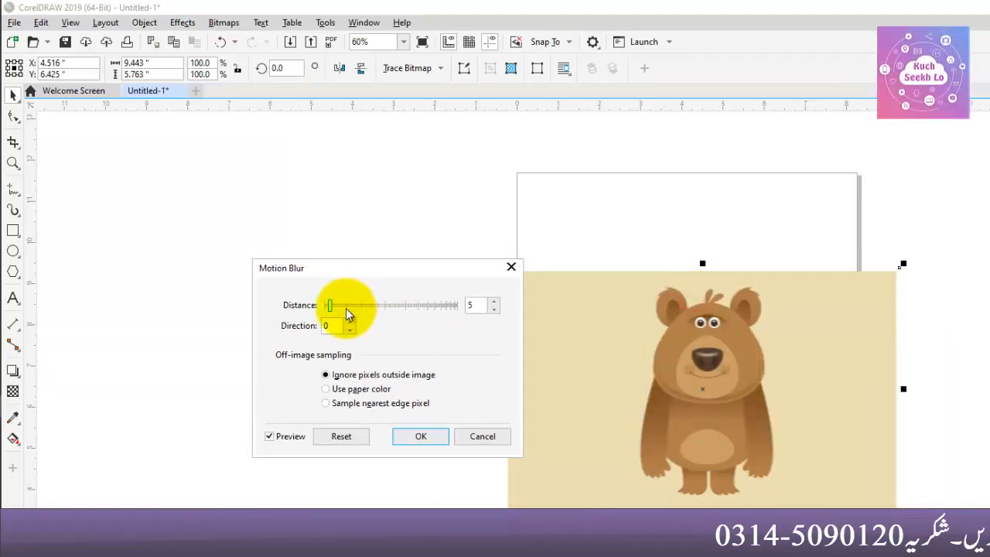
click(482, 436)
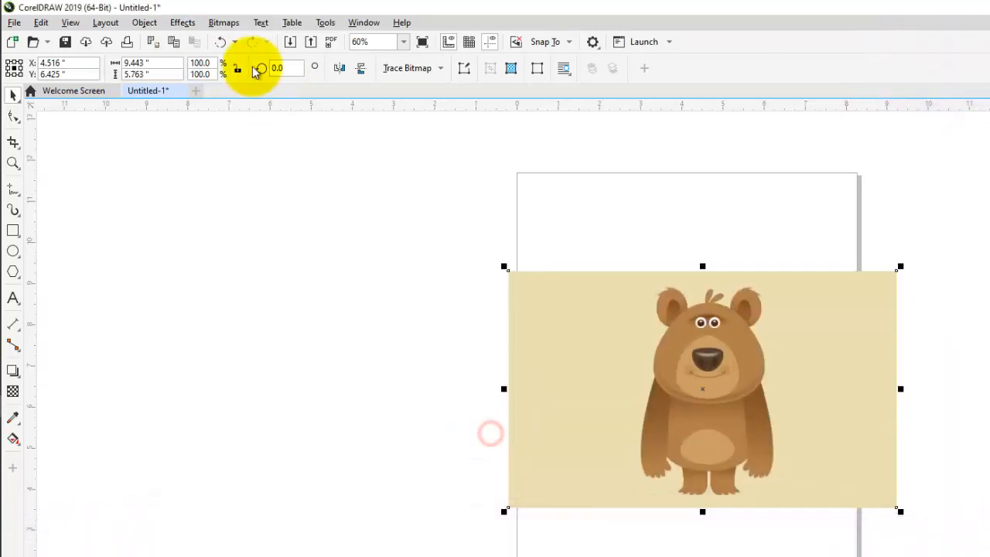
Preview the Radial Blur on the bear bitmap with its preset amount, and discard it
click(183, 23)
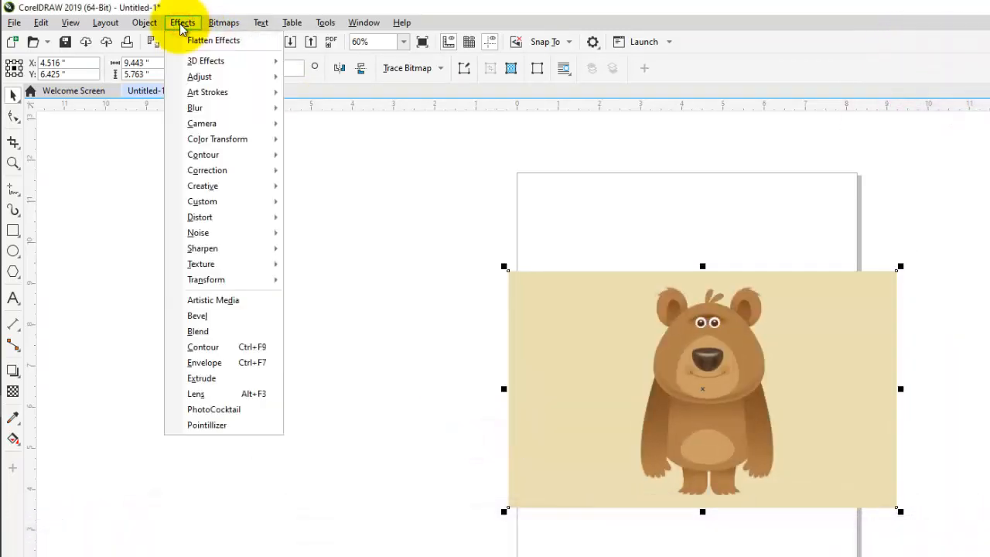
mouse_move(237, 108)
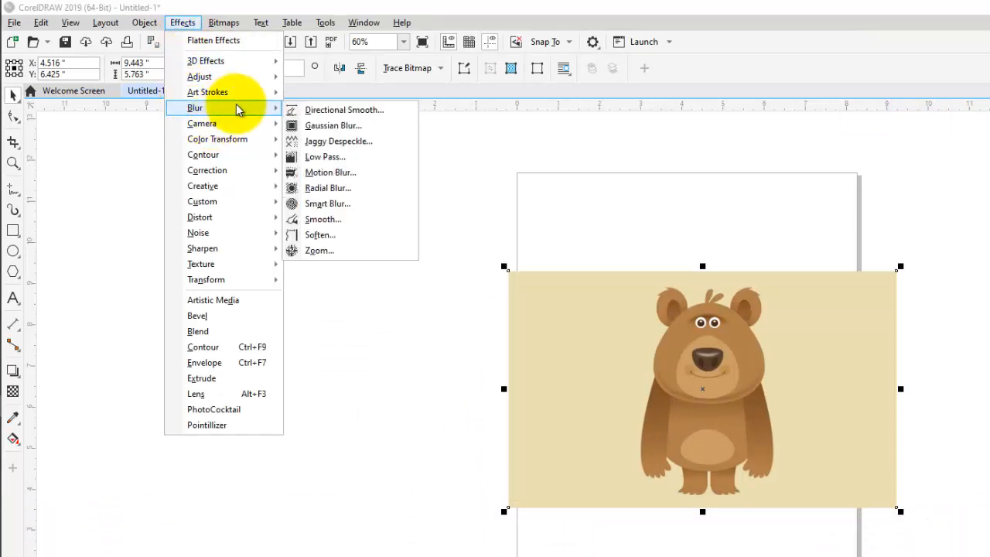
click(368, 192)
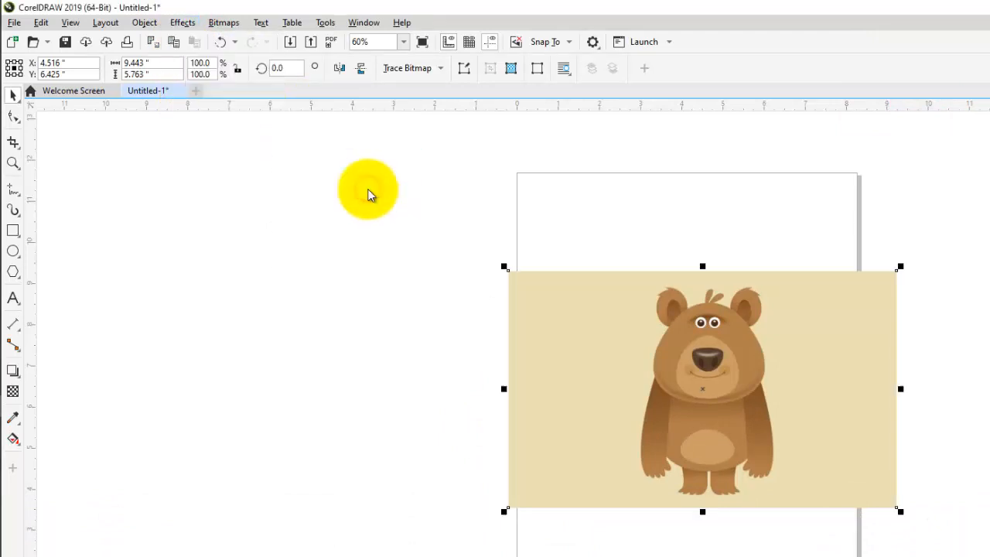
drag(713, 331, 403, 296)
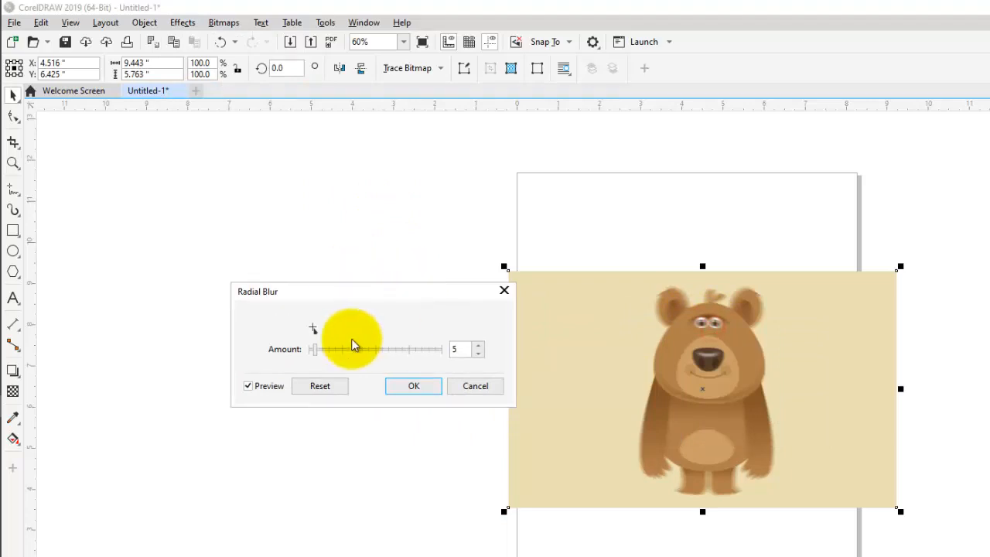
click(464, 386)
Preview the Smart Blur on the bear bitmap with its preset amount, and discard it
click(179, 23)
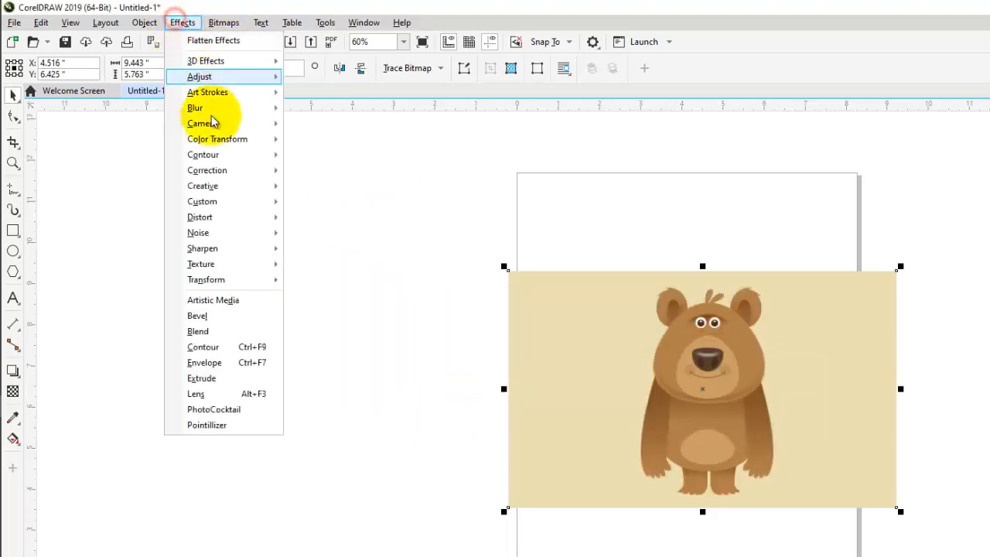
mouse_move(255, 116)
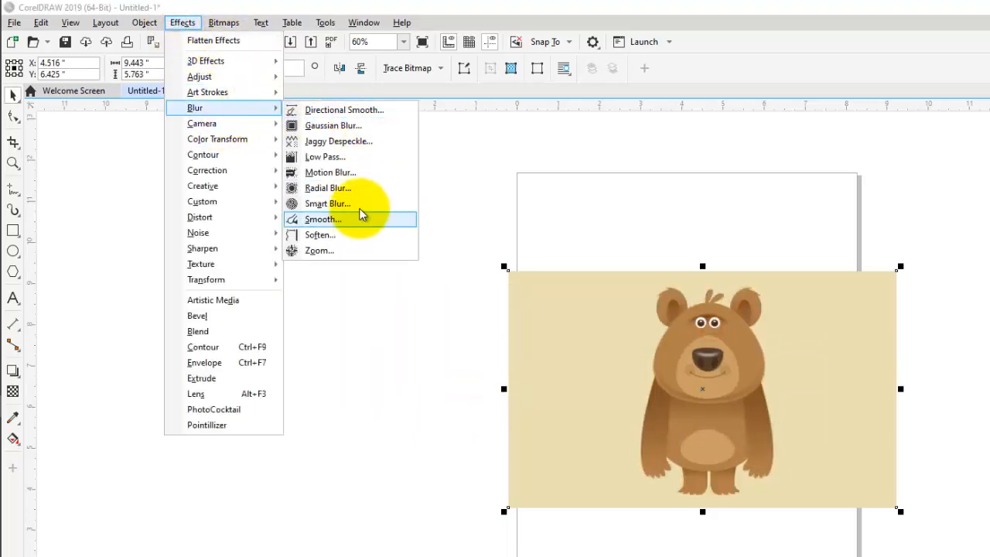
click(363, 207)
drag(671, 347, 358, 298)
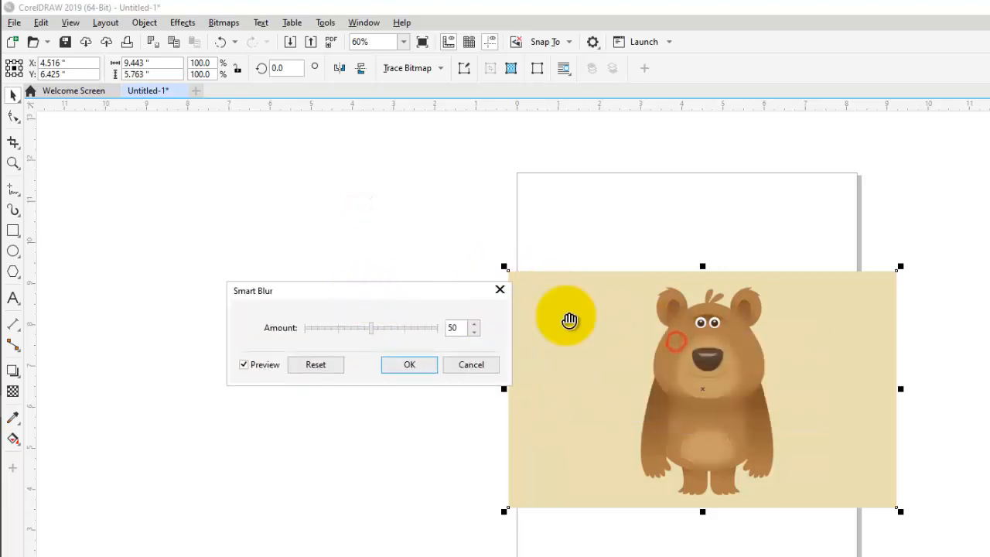
click(476, 362)
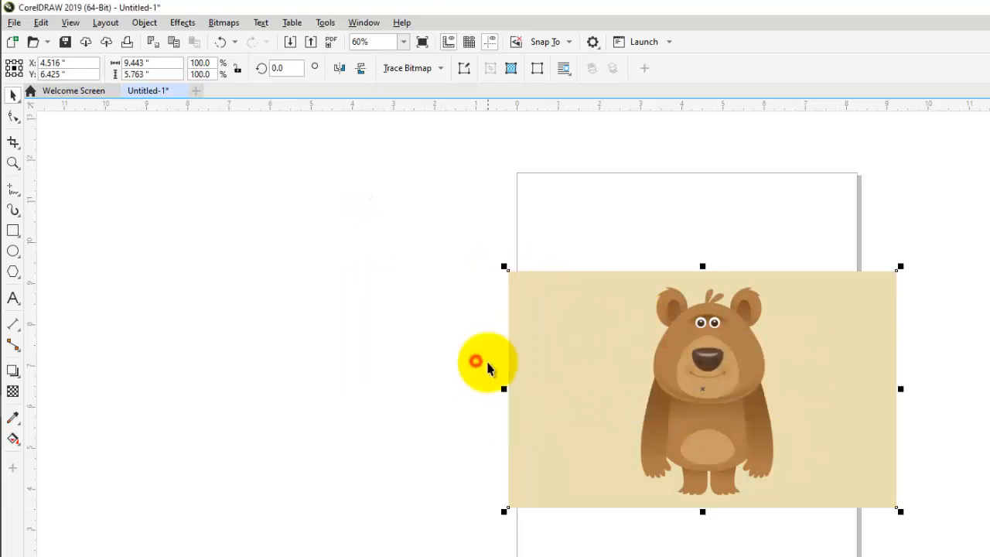
Try the Smooth blur on the bear bitmap with a slightly higher percentage, and discard it
click(184, 23)
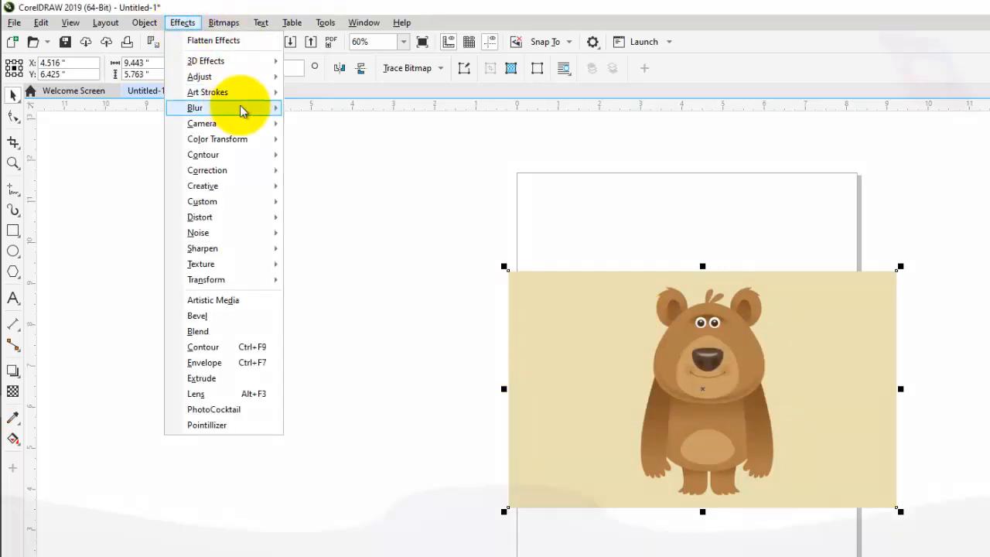
mouse_move(255, 108)
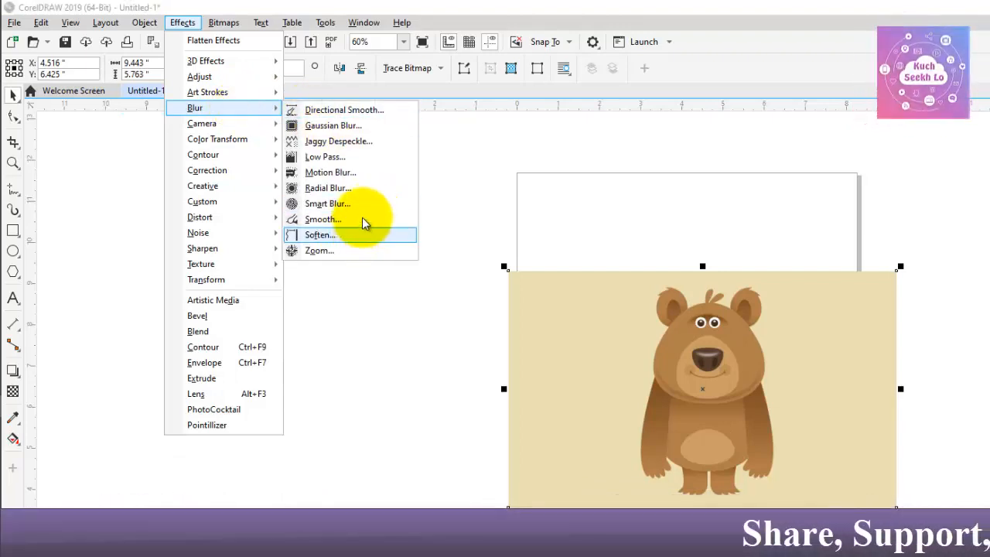
click(361, 218)
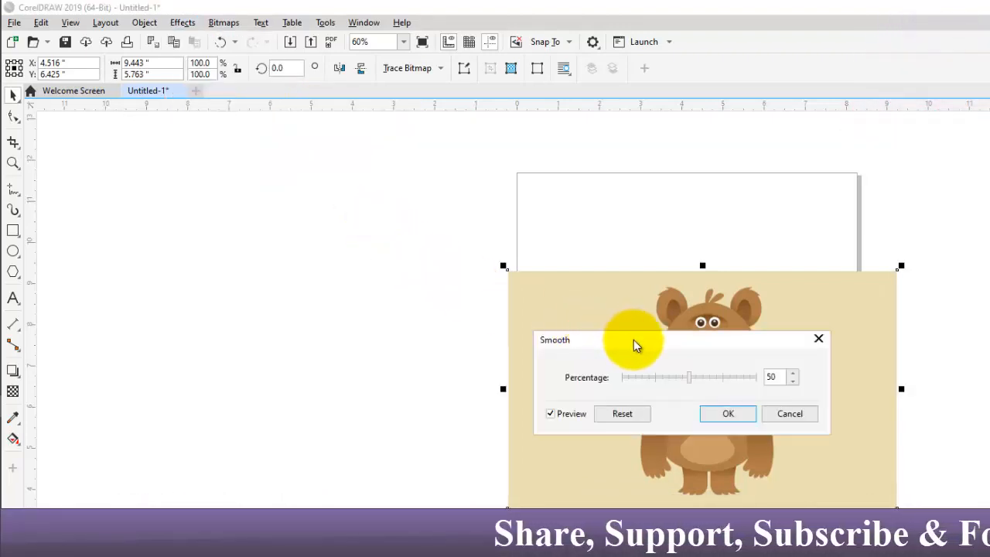
drag(634, 341, 348, 312)
drag(402, 347, 420, 347)
click(489, 382)
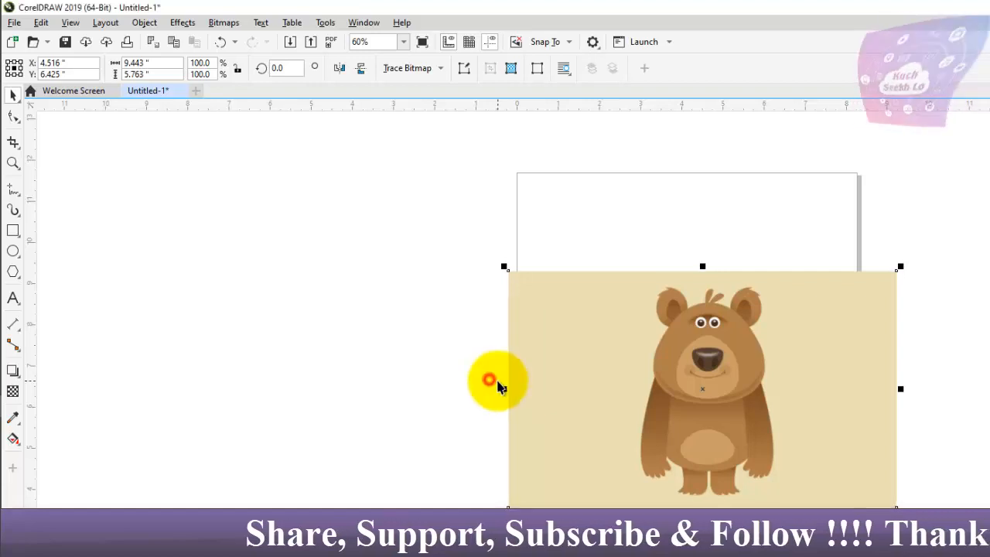
Bring up the available effects for the bear bitmap
click(182, 23)
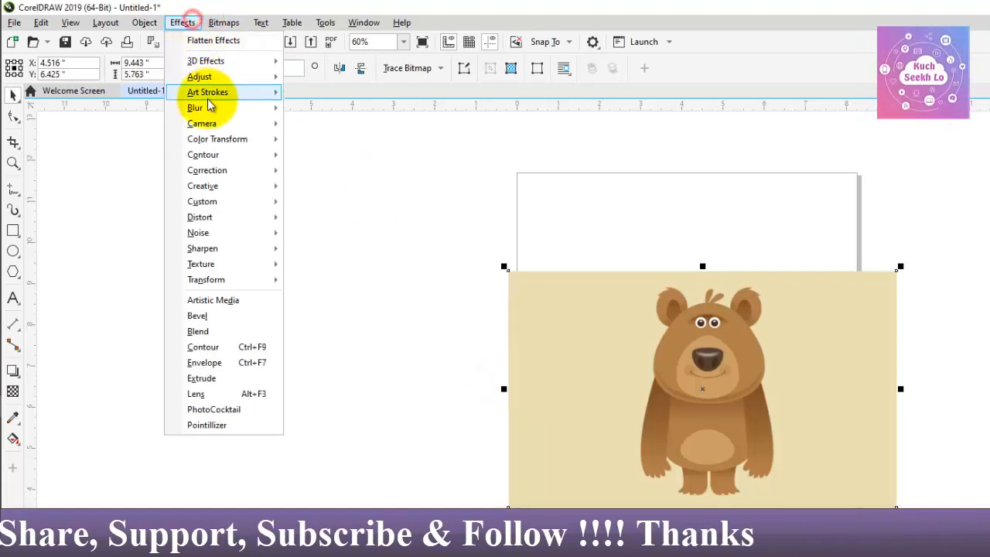